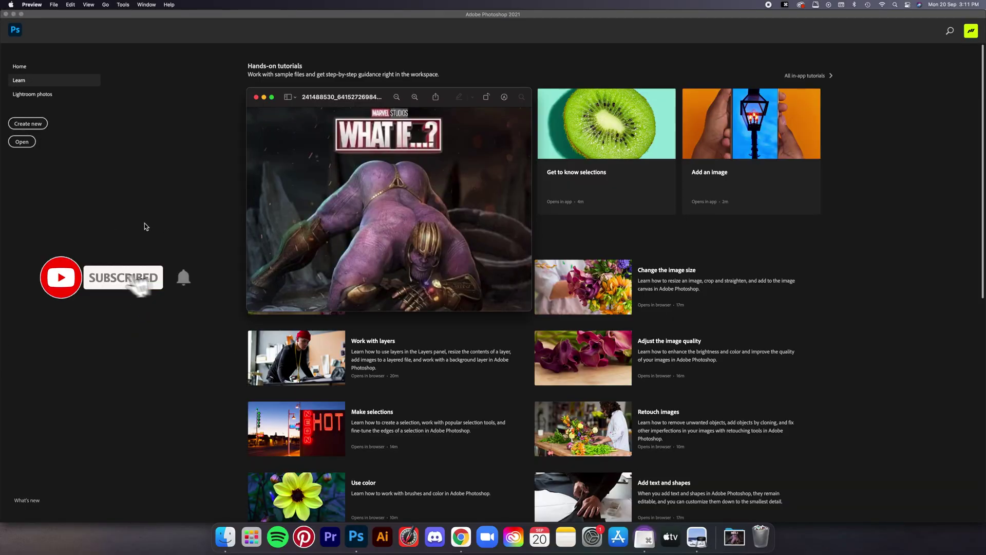
- Create Untitled-1 from the Print A4 preset, landscape at 3508 × 2480 px, with black background contents
{"action": "left_click", "coordinate": [156, 186]}
{"action": "left_click", "coordinate": [60, 5]}
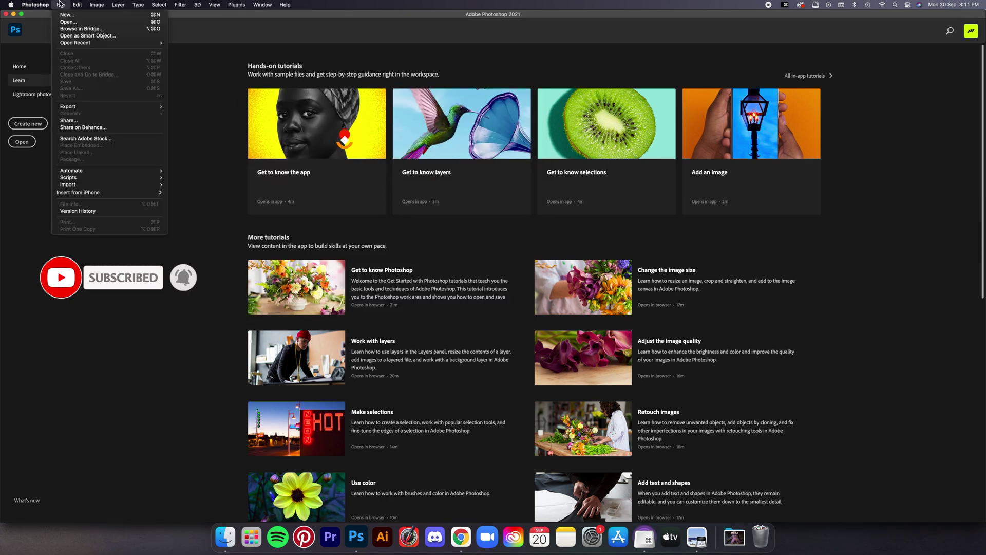
{"action": "left_click", "coordinate": [65, 16]}
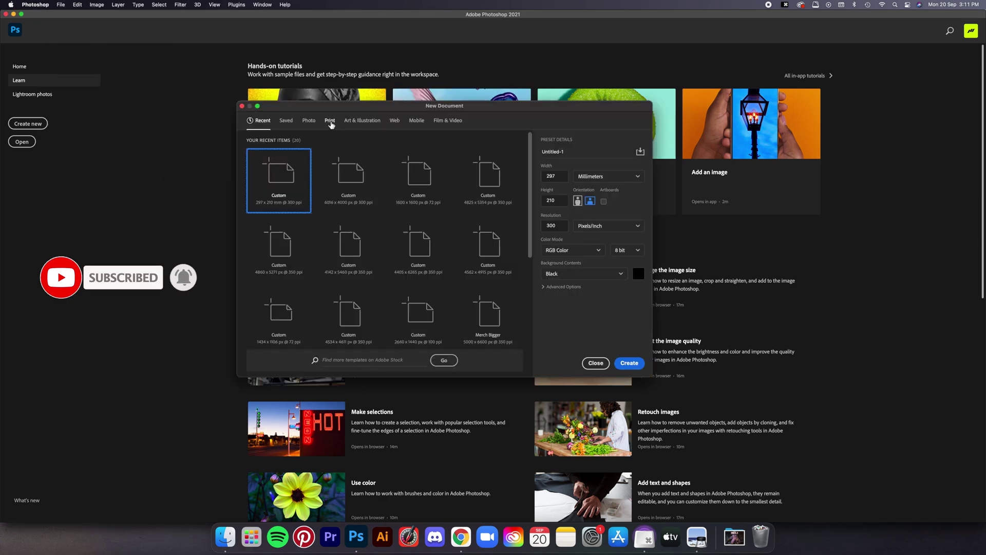
{"action": "left_click", "coordinate": [330, 121]}
{"action": "left_click", "coordinate": [500, 170]}
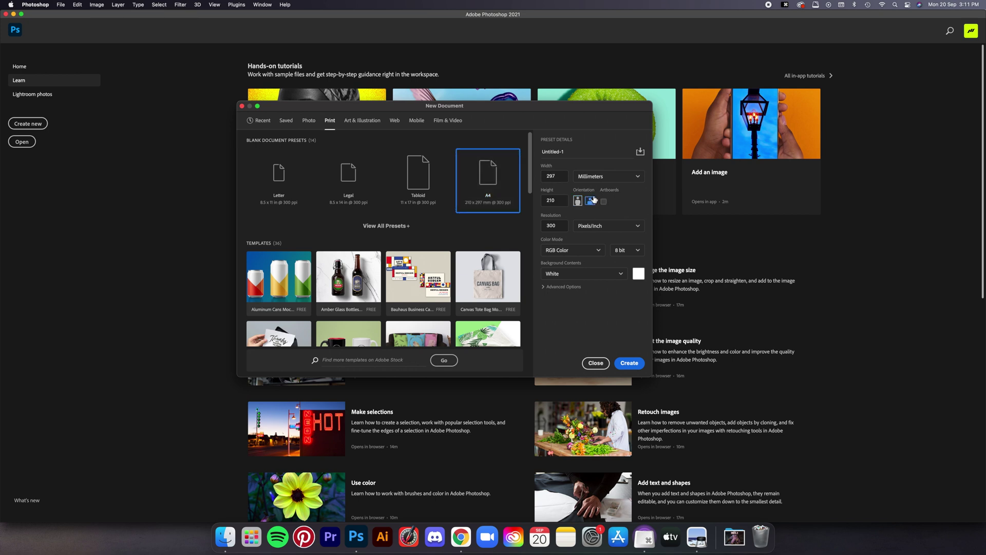
{"action": "left_click", "coordinate": [585, 276]}
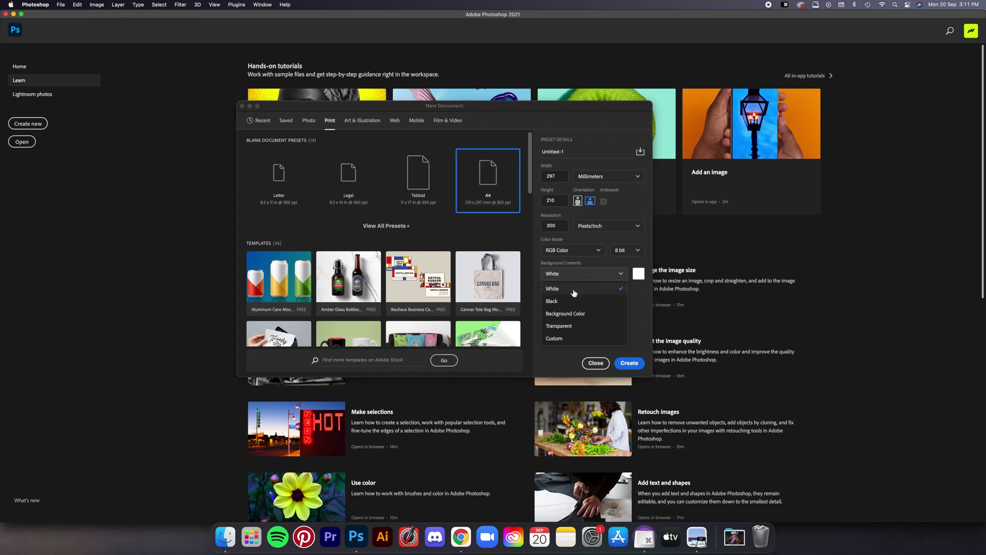
{"action": "left_click", "coordinate": [566, 303]}
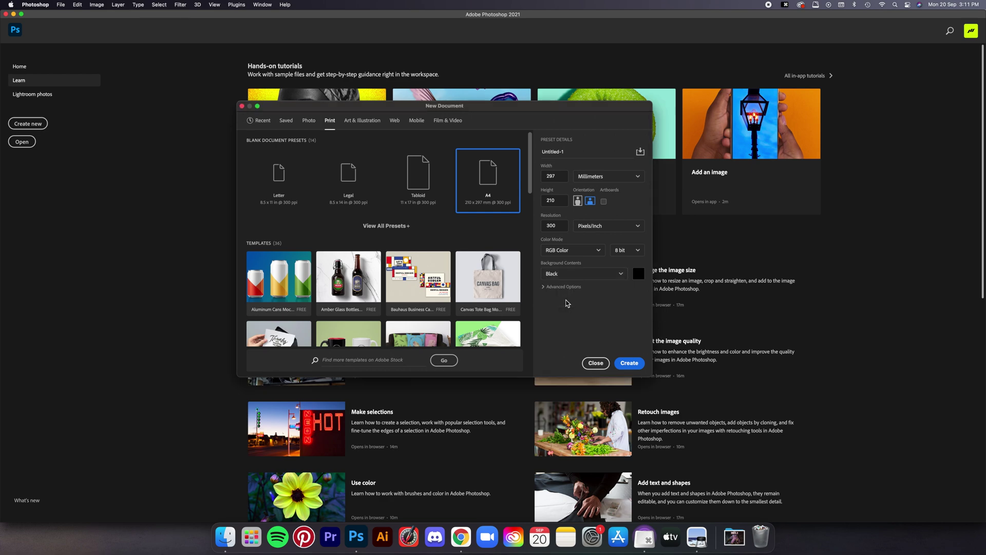
{"action": "left_click", "coordinate": [626, 365]}
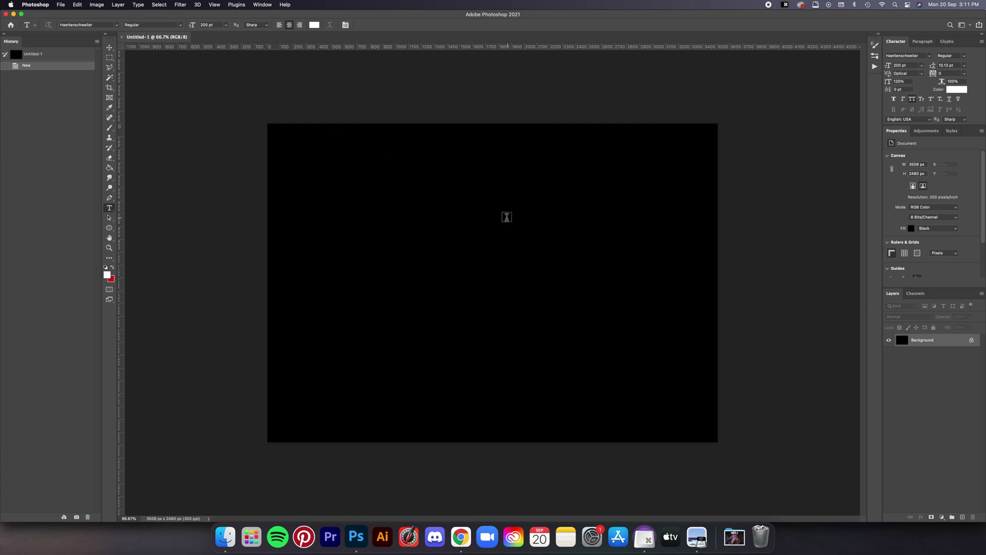
- Add the word THE in white at 60 pt and place it slightly lower on the canvas
{"action": "left_click", "coordinate": [507, 217]}
{"action": "type", "text": "the"}
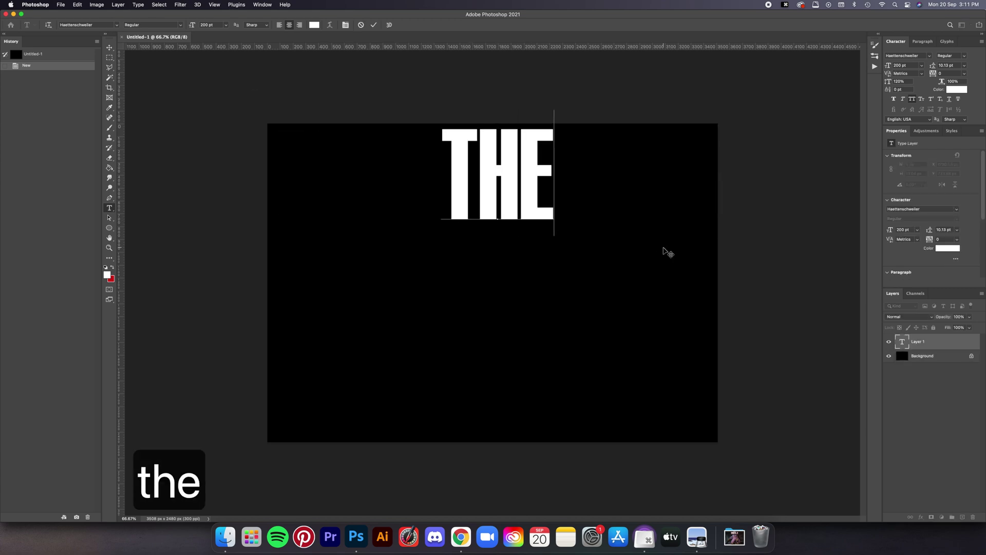
{"action": "double_click", "coordinate": [487, 176]}
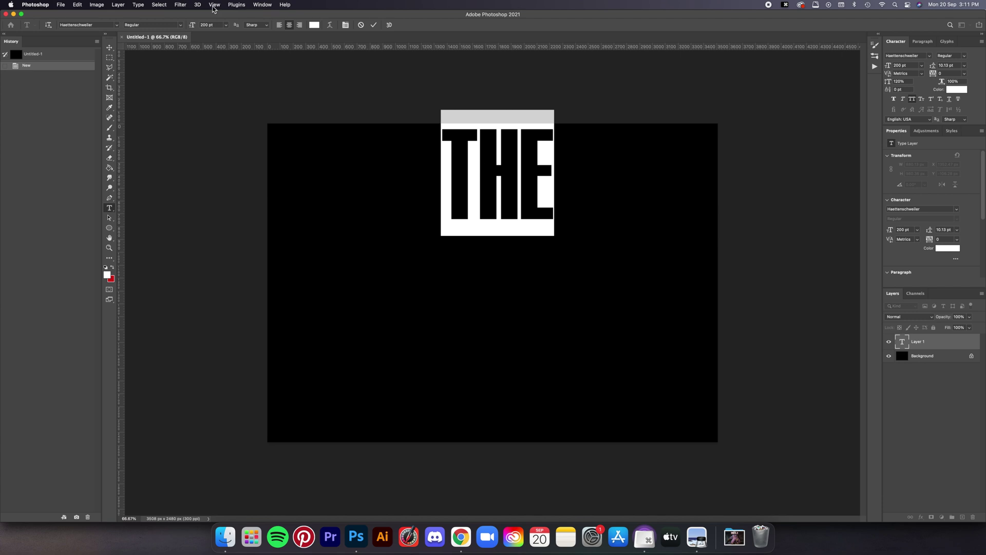
{"action": "left_click", "coordinate": [226, 25]}
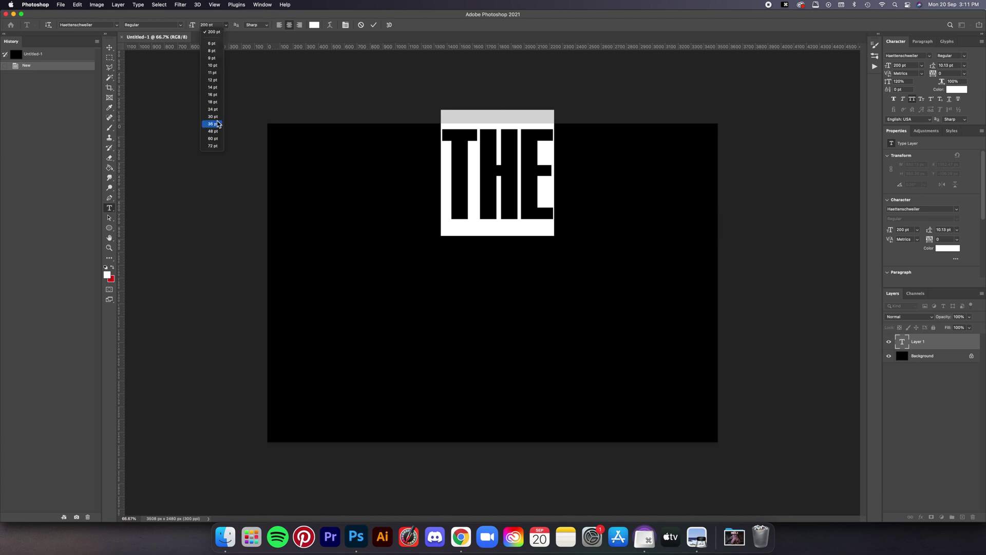
{"action": "key", "text": "Return"}
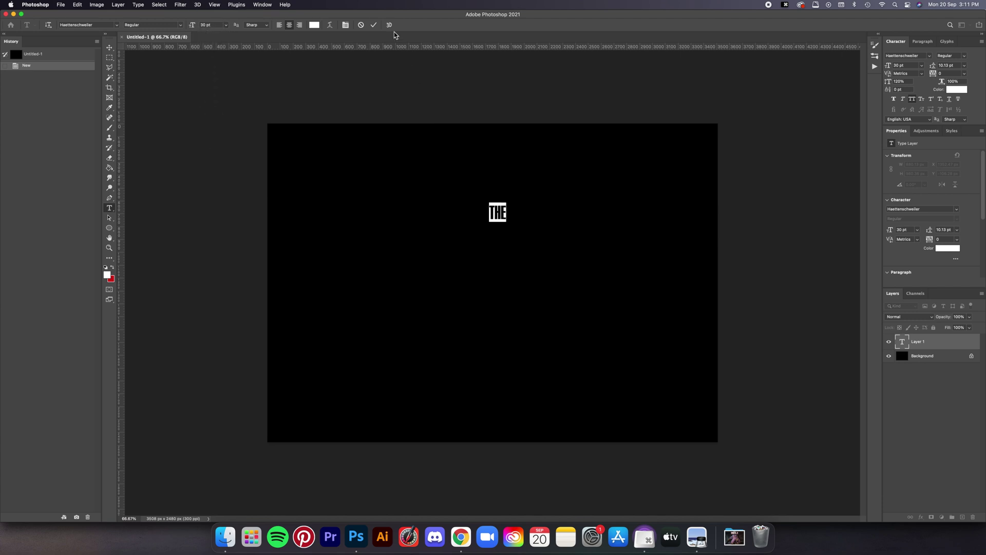
{"action": "left_click", "coordinate": [227, 25]}
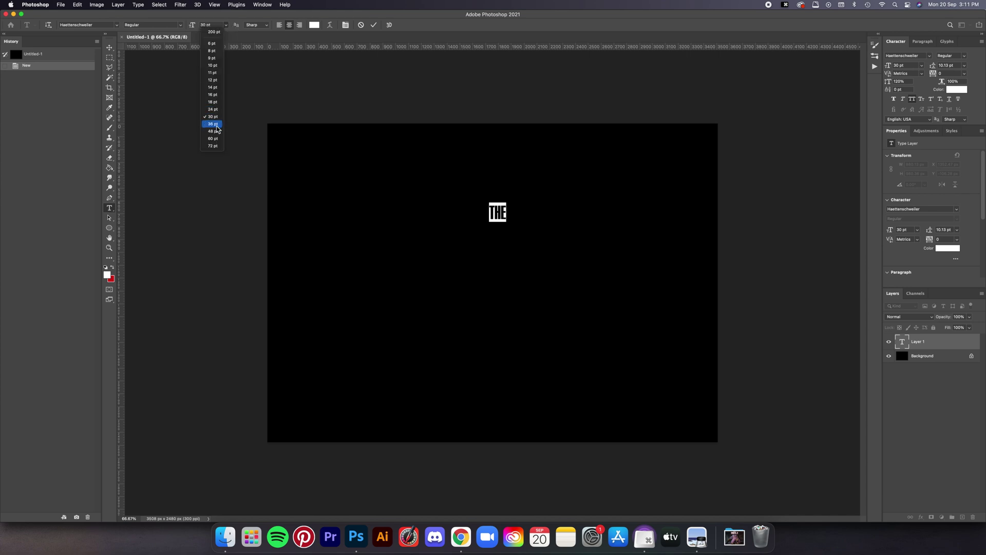
{"action": "left_click", "coordinate": [214, 125]}
{"action": "left_click", "coordinate": [227, 26]}
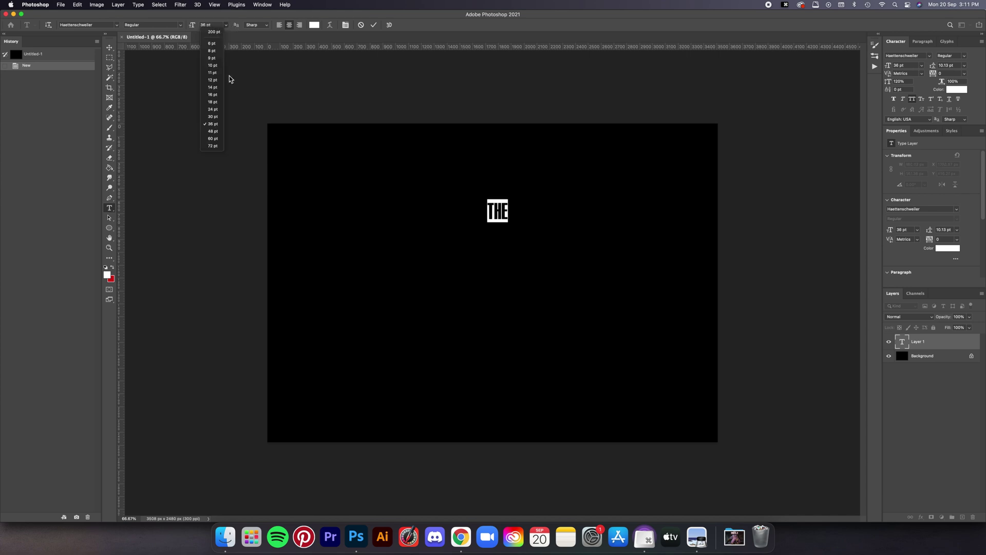
{"action": "left_click", "coordinate": [215, 139]}
{"action": "left_click", "coordinate": [375, 25]}
{"action": "key", "text": "v"}
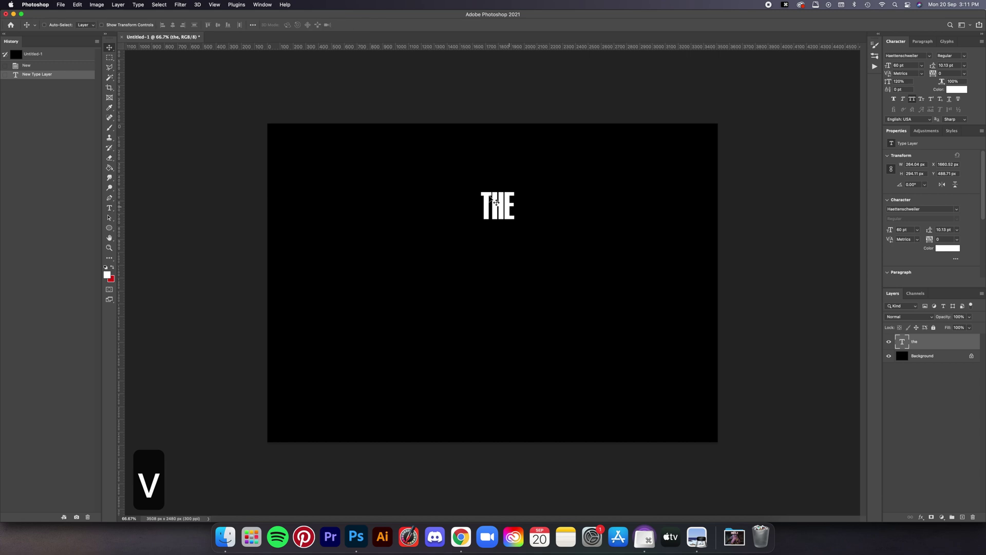
{"action": "left_click_drag", "start_coordinate": [532, 228], "coordinate": [524, 247]}
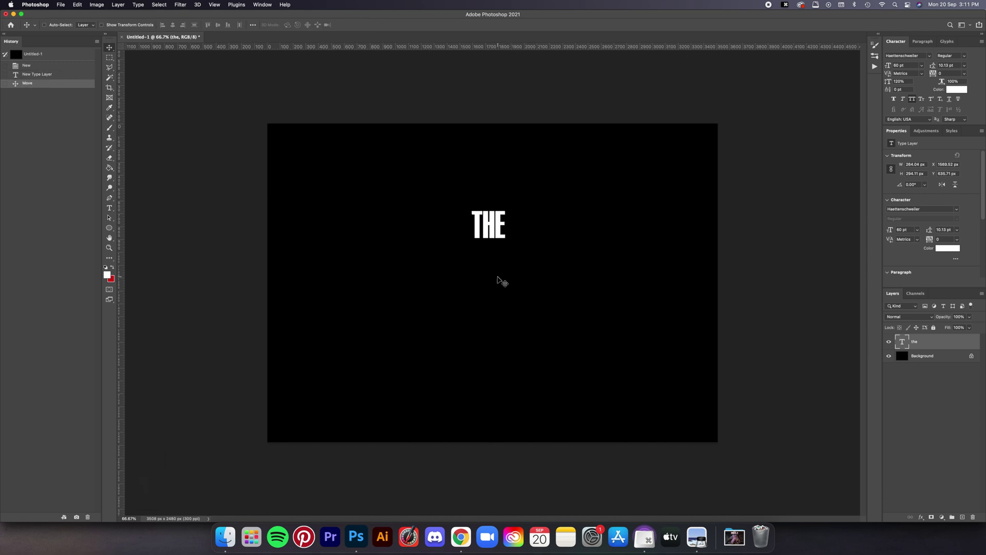
- Add BATMAN below THE at 200 pt and move it near the canvas centre
{"action": "key", "text": "t"}
{"action": "left_click", "coordinate": [496, 297]}
{"action": "type", "text": "batman"}
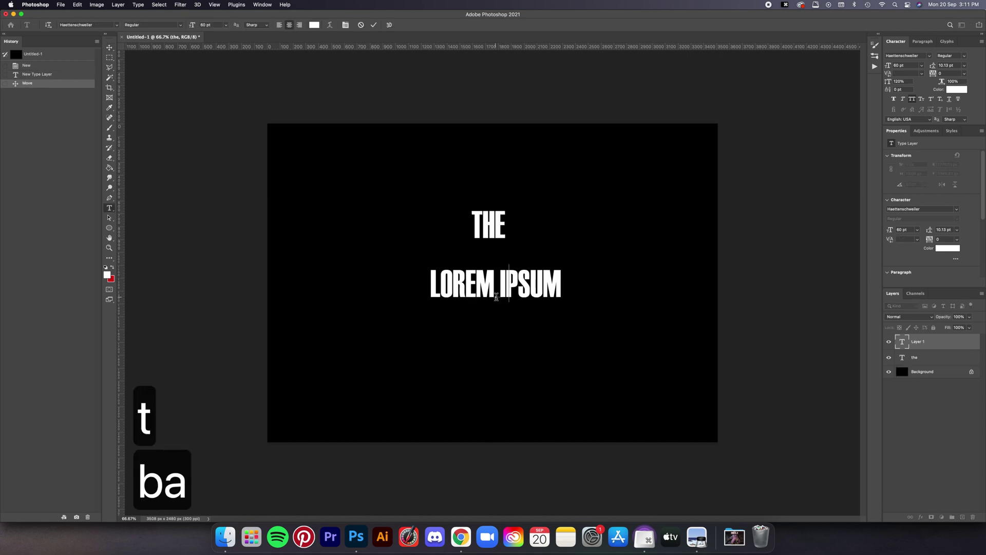
{"action": "left_click", "coordinate": [374, 26]}
{"action": "type", "text": "20"}
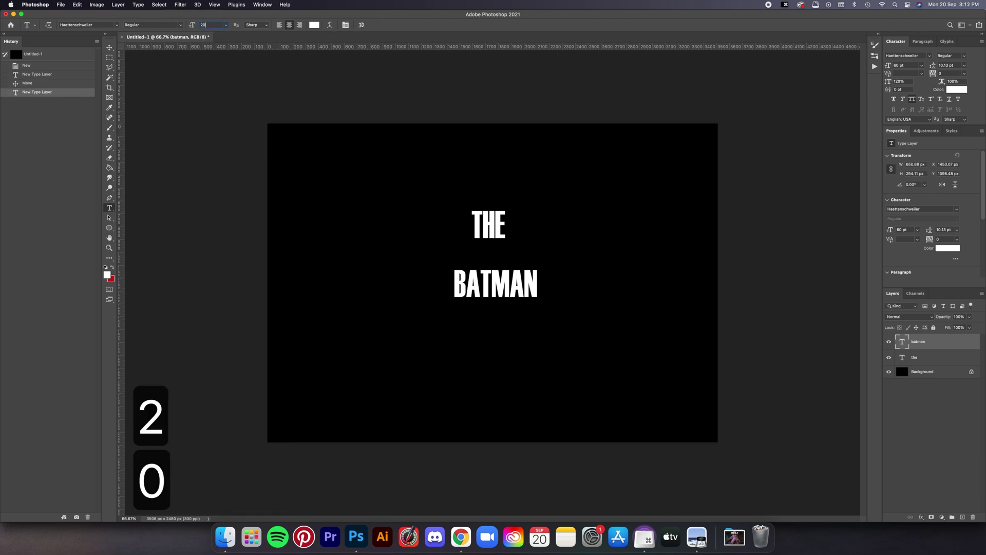
{"action": "type", "text": "0"}
{"action": "key", "text": "Return"}
{"action": "key", "text": "v"}
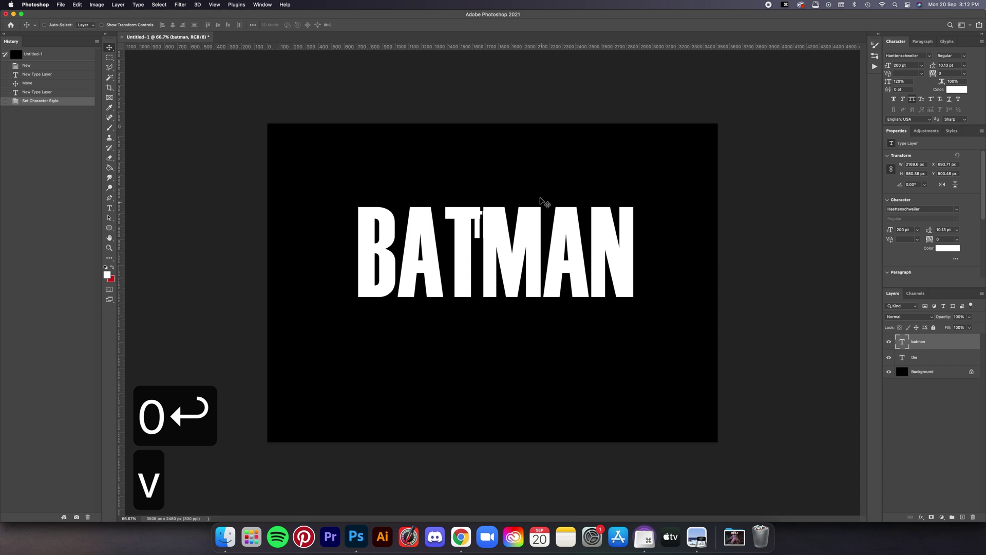
{"action": "left_click_drag", "start_coordinate": [544, 205], "coordinate": [533, 245]}
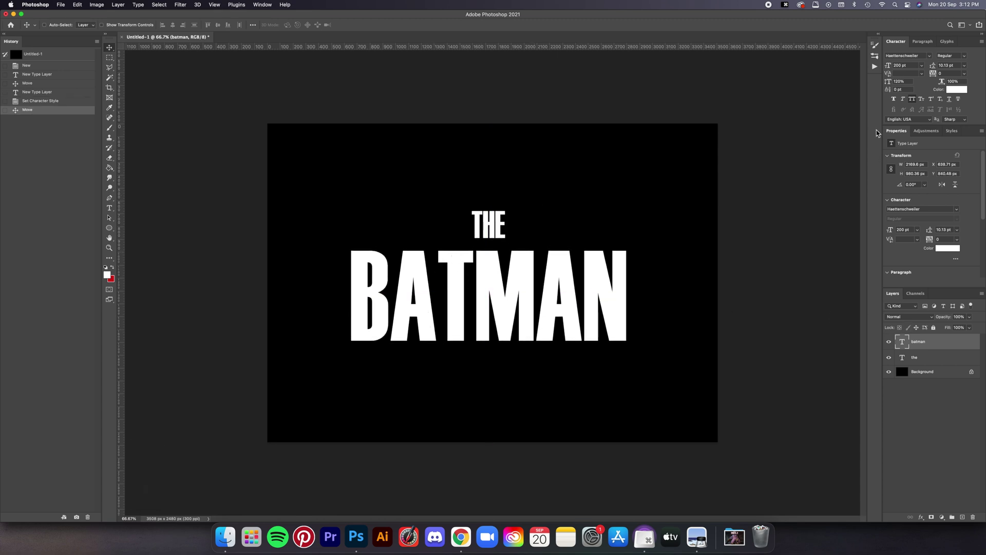
- Apply optical kerning to BATMAN, centre both words horizontally, nudge THE down, and lock it
{"action": "left_click", "coordinate": [922, 74]}
{"action": "left_click", "coordinate": [917, 88]}
{"action": "left_click", "coordinate": [933, 360]}
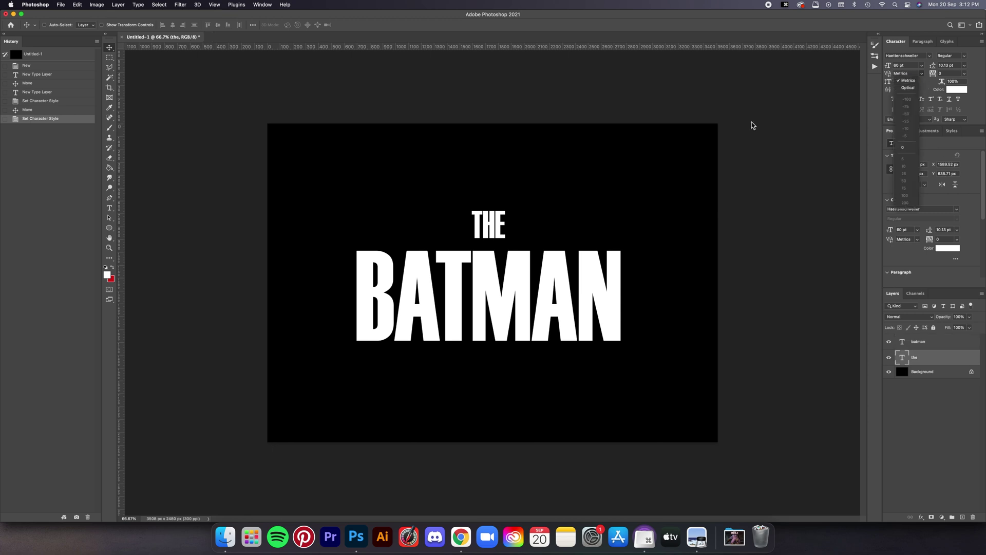
{"action": "left_click", "coordinate": [944, 345], "text": "shift"}
{"action": "key", "text": "super+a"}
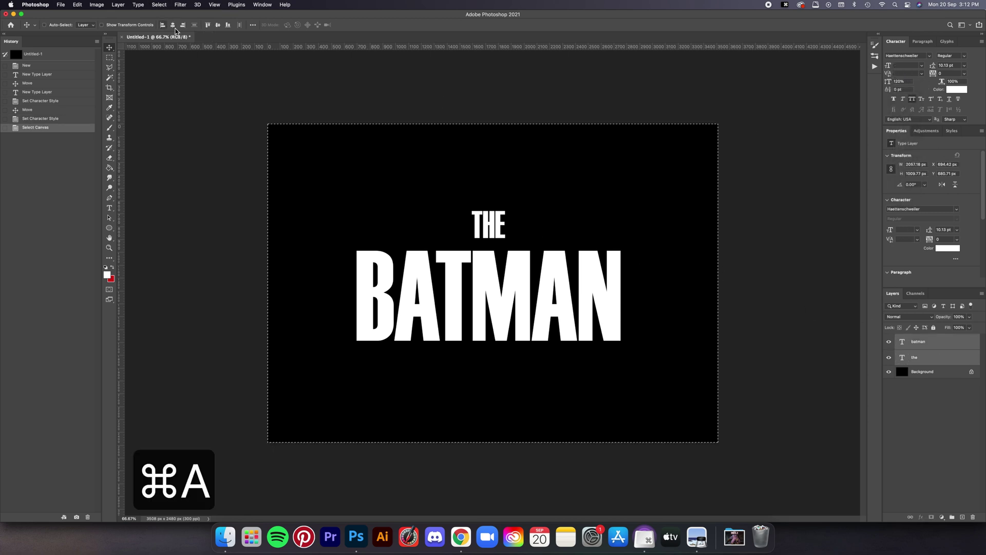
{"action": "left_click", "coordinate": [172, 25]}
{"action": "key", "text": "super+d"}
{"action": "key", "text": "alt+bracketleft"}
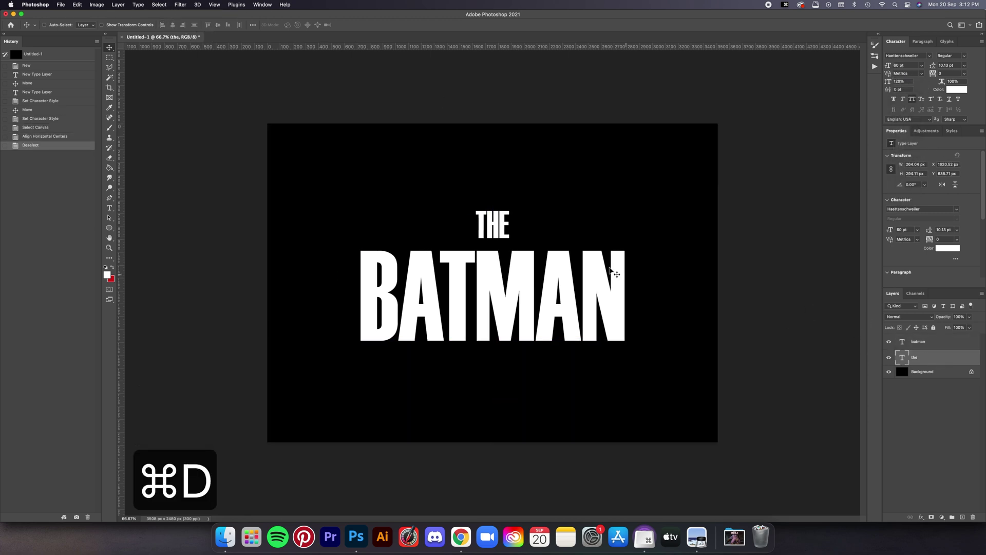
{"action": "key", "text": "shift+Down"}
{"action": "key", "text": "shift+Down"}
{"action": "key", "text": "shift+Down"}
{"action": "key", "text": "shift+Down"}
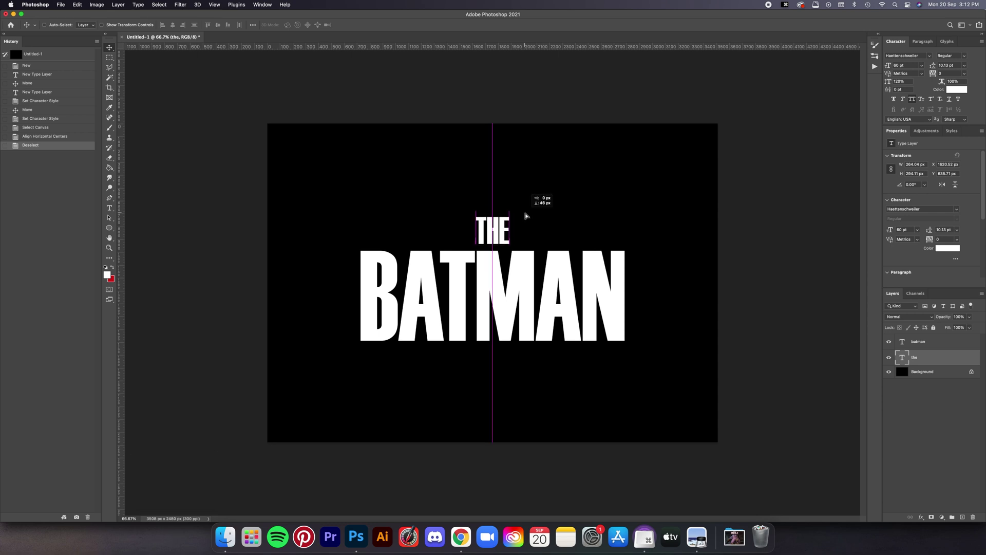
{"action": "key", "text": "super+slash"}
{"action": "key", "text": "super+slash"}
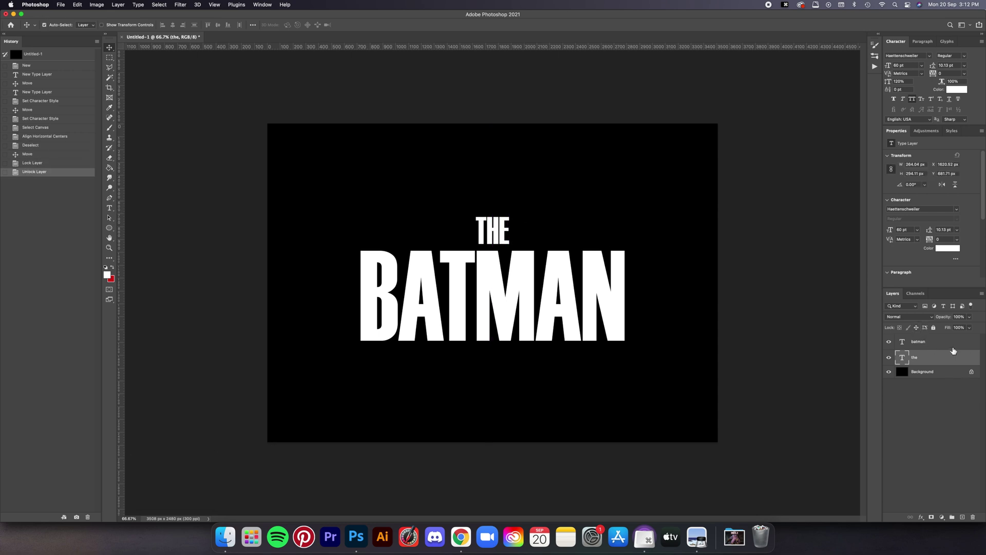
- Scale THE and BATMAN up together so the title fills most of the canvas width
{"action": "left_click", "coordinate": [967, 339], "text": "shift"}
{"action": "key", "text": "super+t"}
{"action": "left_click_drag", "start_coordinate": [627, 218], "coordinate": [702, 214]}
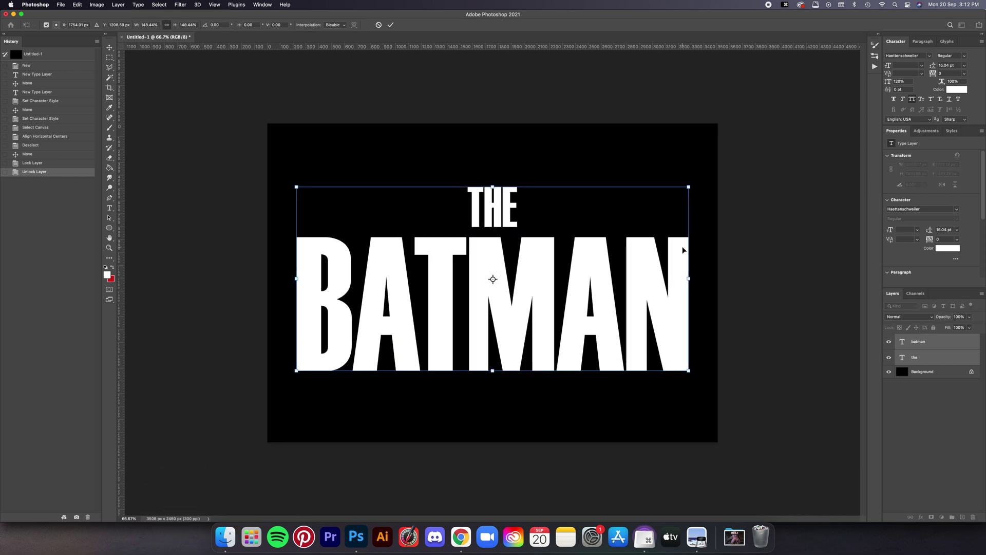
{"action": "key", "text": "Return"}
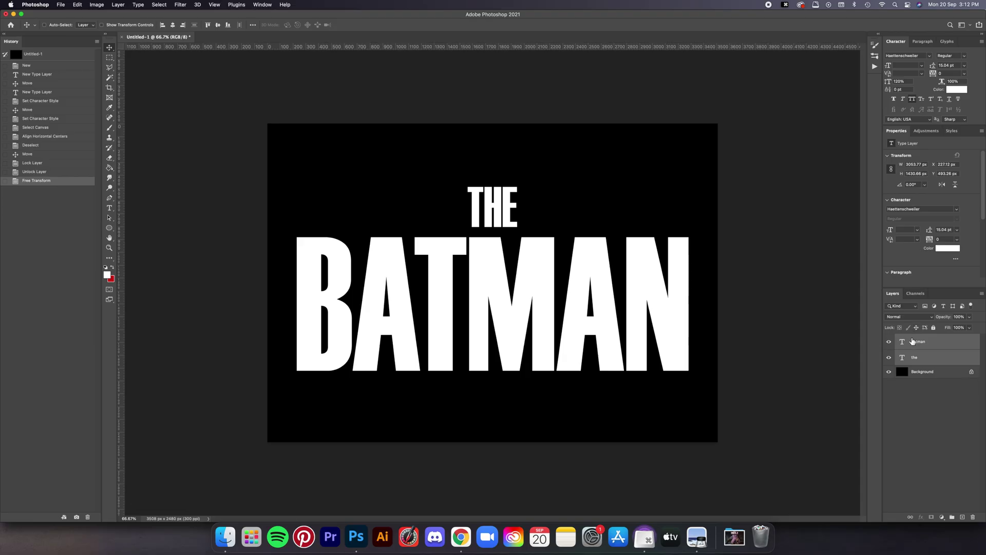
- Convert the title layers into one smart object and apply a Field Blur to it
{"action": "right_click", "coordinate": [932, 345]}
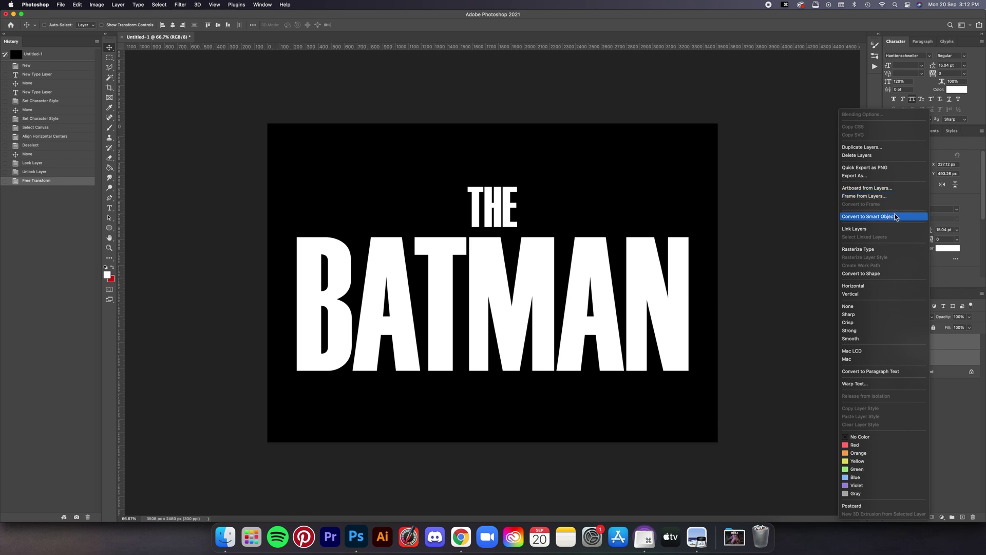
{"action": "left_click", "coordinate": [607, 238]}
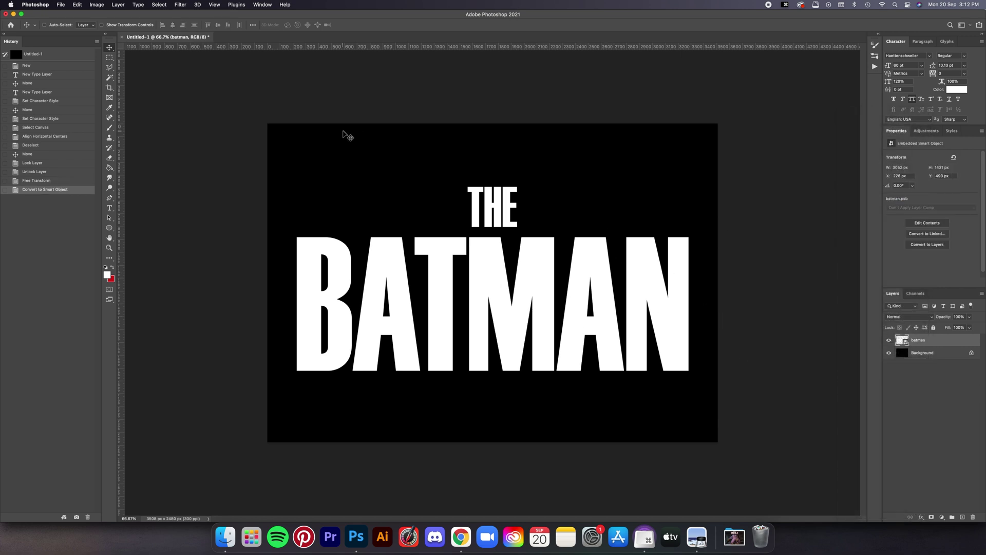
{"action": "left_click", "coordinate": [179, 5]}
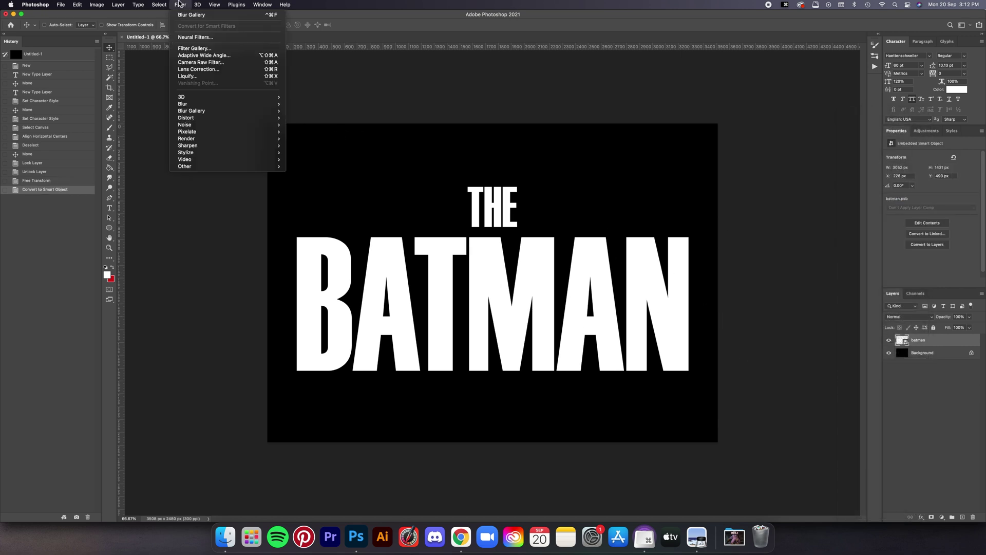
{"action": "mouse_move", "coordinate": [208, 111]}
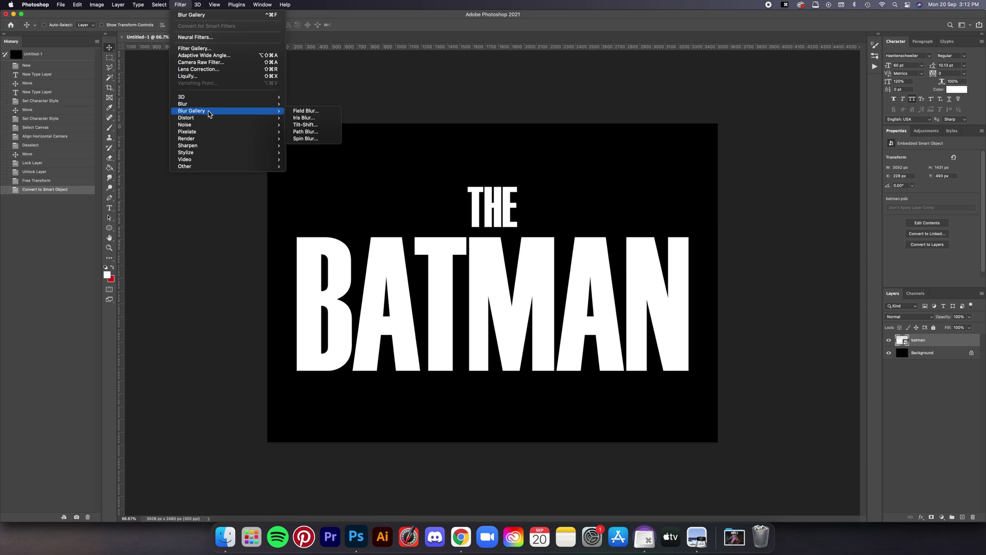
{"action": "left_click", "coordinate": [305, 111]}
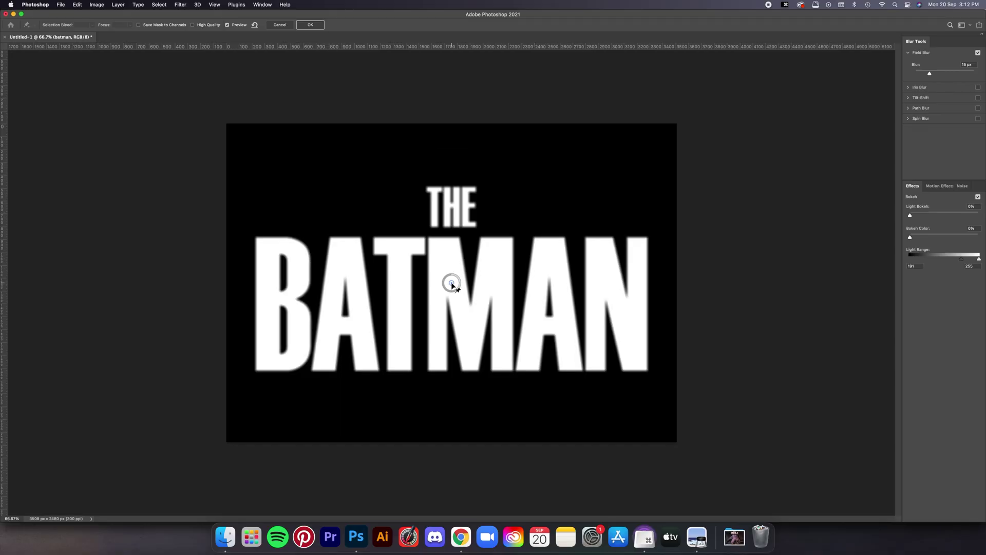
- Place a 69 px blur point above the title, a sharp point on the M, and a 68 px blur below the B
{"action": "left_click_drag", "start_coordinate": [451, 283], "coordinate": [535, 230]}
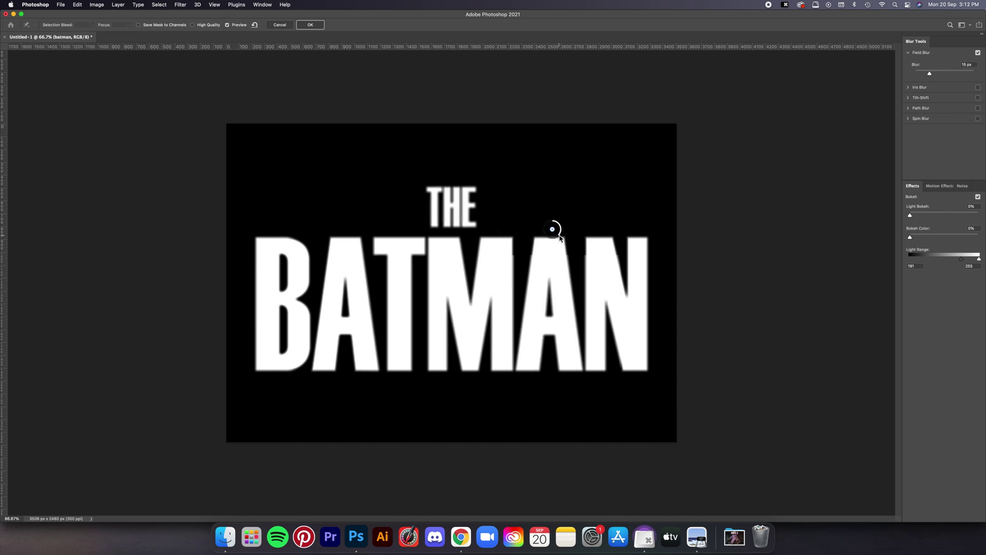
{"action": "left_click_drag", "start_coordinate": [559, 239], "coordinate": [546, 234]}
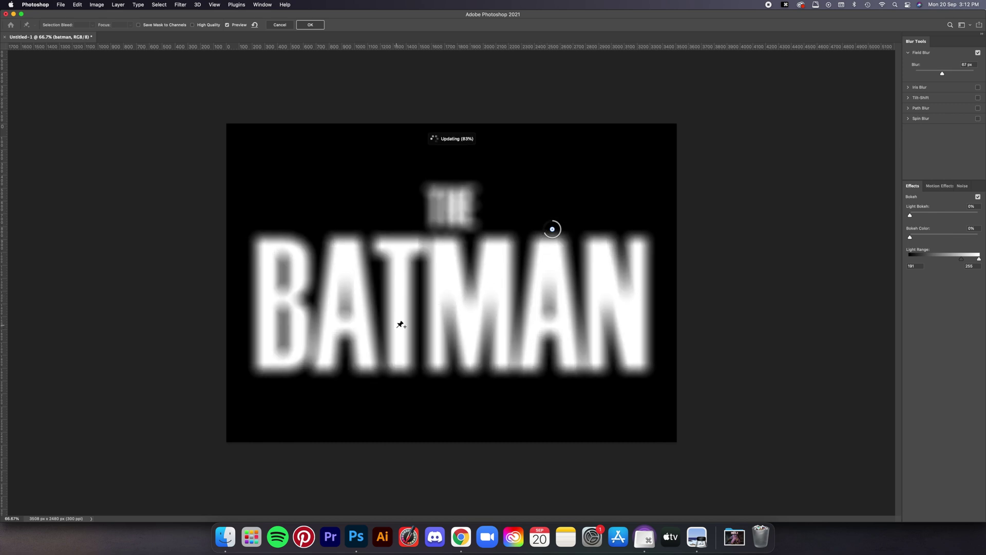
{"action": "left_click", "coordinate": [470, 295]}
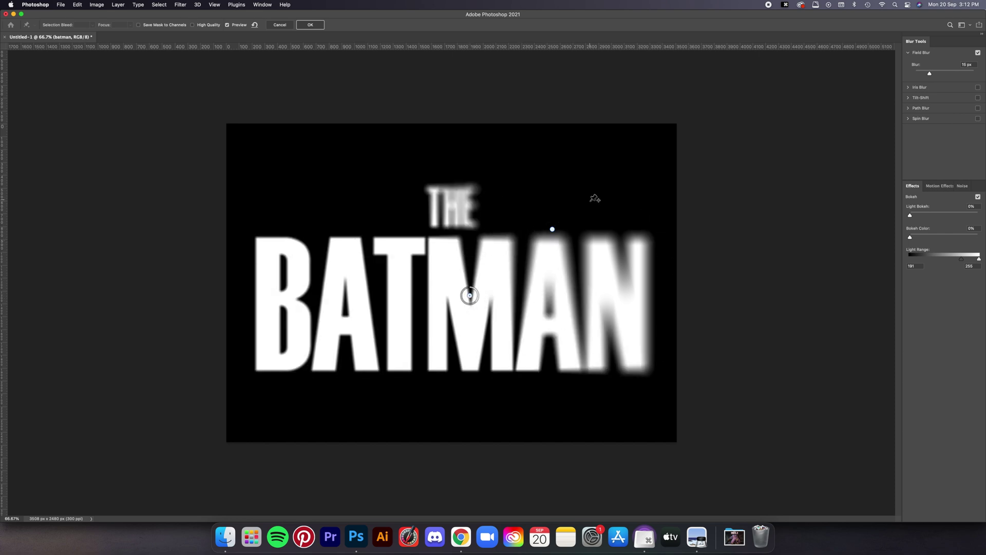
{"action": "left_click", "coordinate": [278, 386]}
{"action": "left_click_drag", "start_coordinate": [287, 396], "coordinate": [260, 389]}
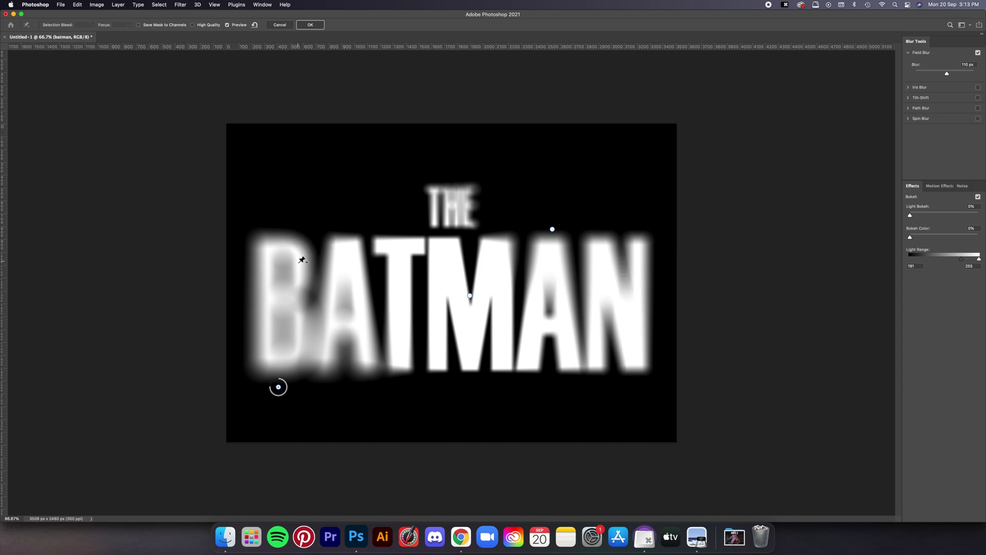
- Add a sharp point near the top of the B, ease the lower-left blur to 58 px, and blur THE at 39 px
{"action": "left_click", "coordinate": [297, 252]}
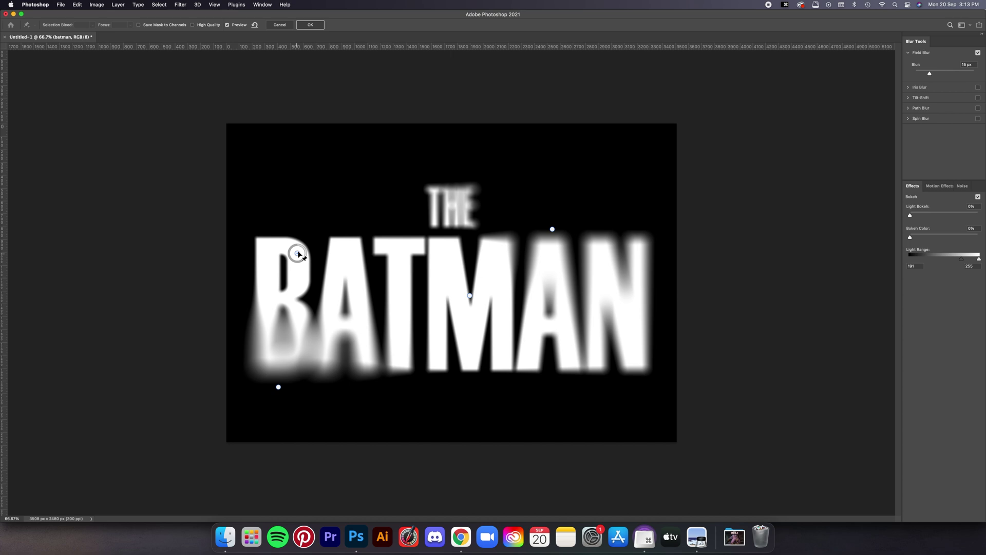
{"action": "left_click_drag", "start_coordinate": [298, 253], "coordinate": [312, 234]}
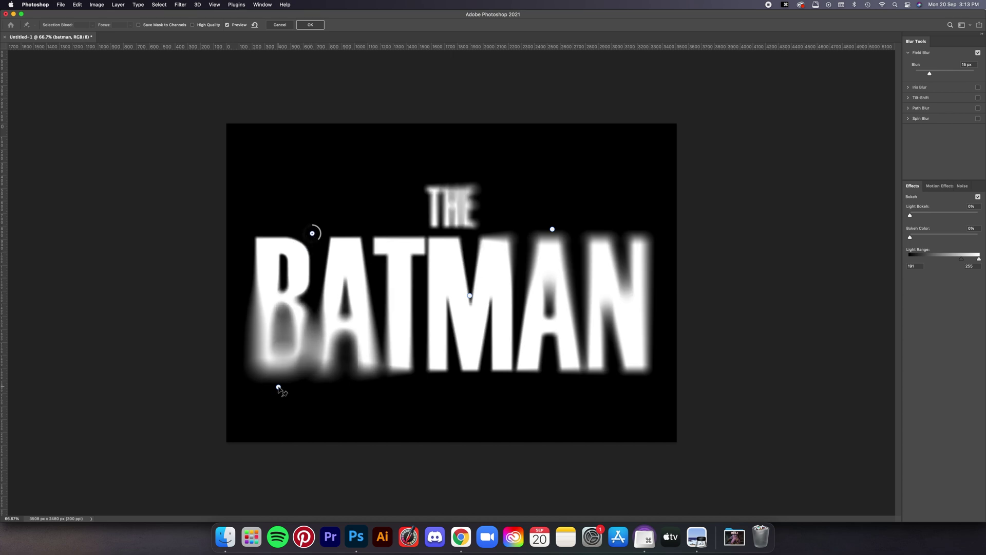
{"action": "left_click_drag", "start_coordinate": [278, 387], "coordinate": [256, 396]}
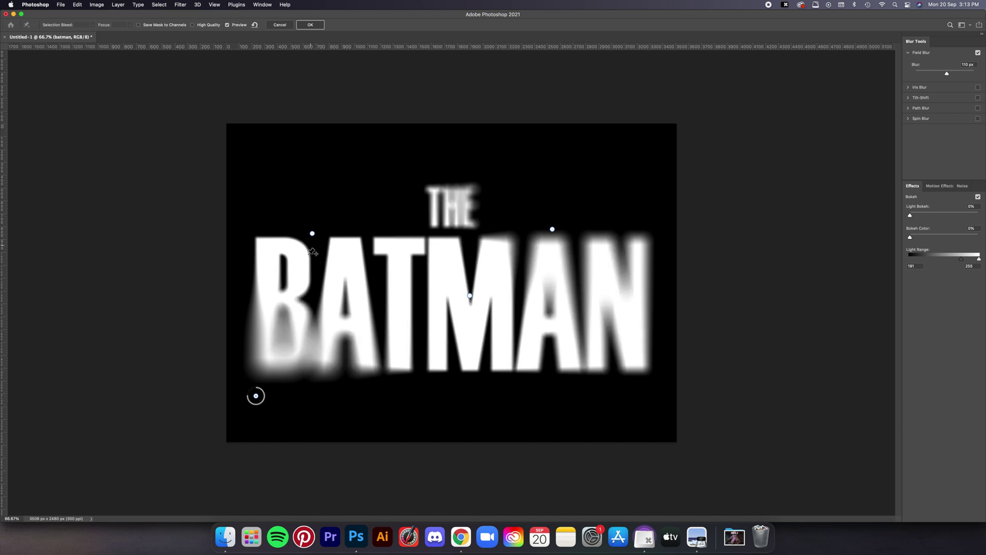
{"action": "left_click_drag", "start_coordinate": [248, 403], "coordinate": [243, 402]}
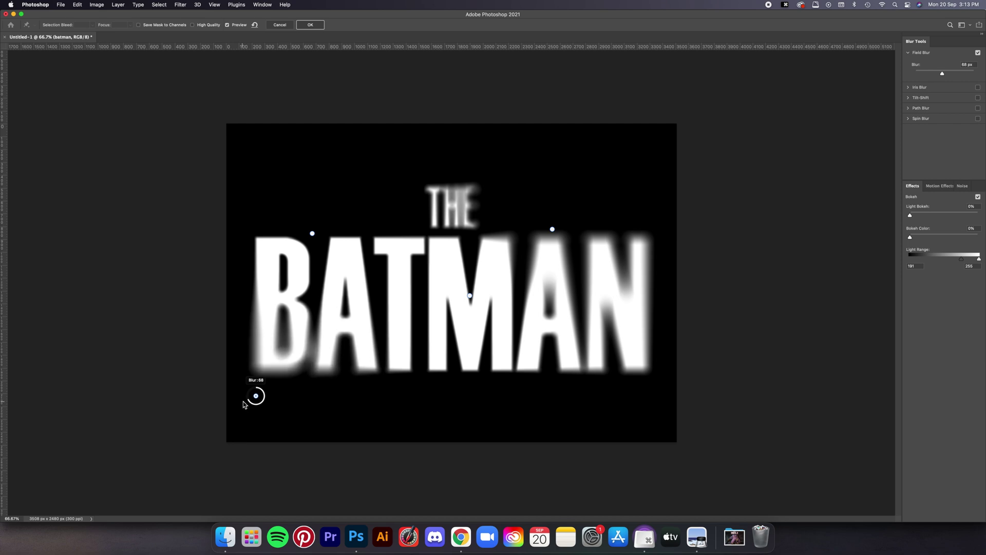
{"action": "left_click_drag", "start_coordinate": [312, 233], "coordinate": [465, 207]}
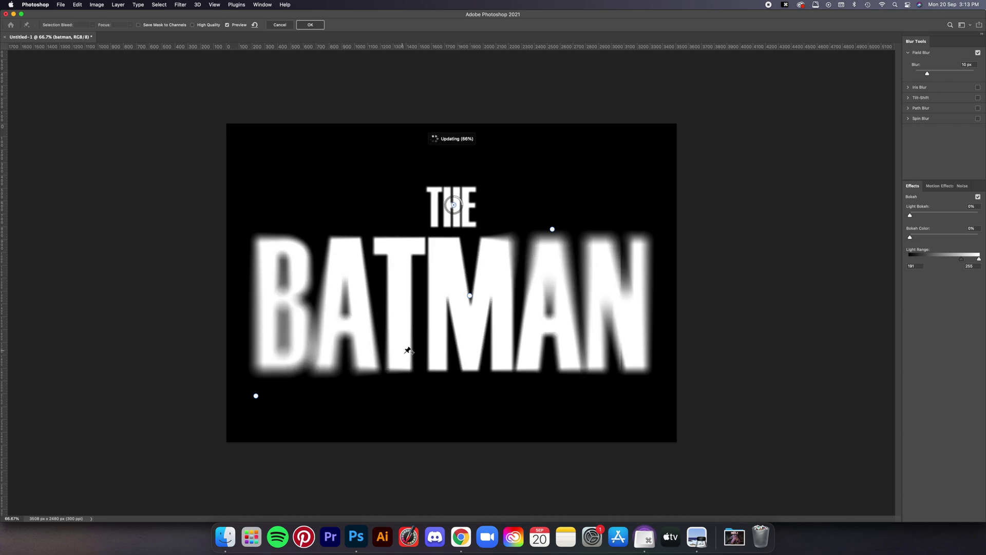
{"action": "left_click", "coordinate": [392, 227]}
{"action": "left_click_drag", "start_coordinate": [398, 234], "coordinate": [386, 237]}
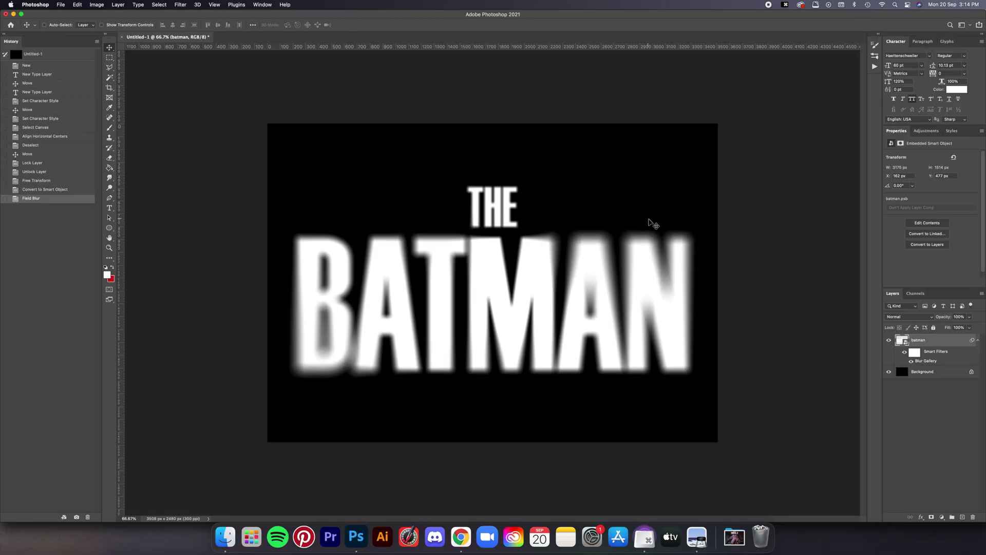
- Open the spray-paint texture image and drag it into the Batman document
{"action": "left_click", "coordinate": [61, 4]}
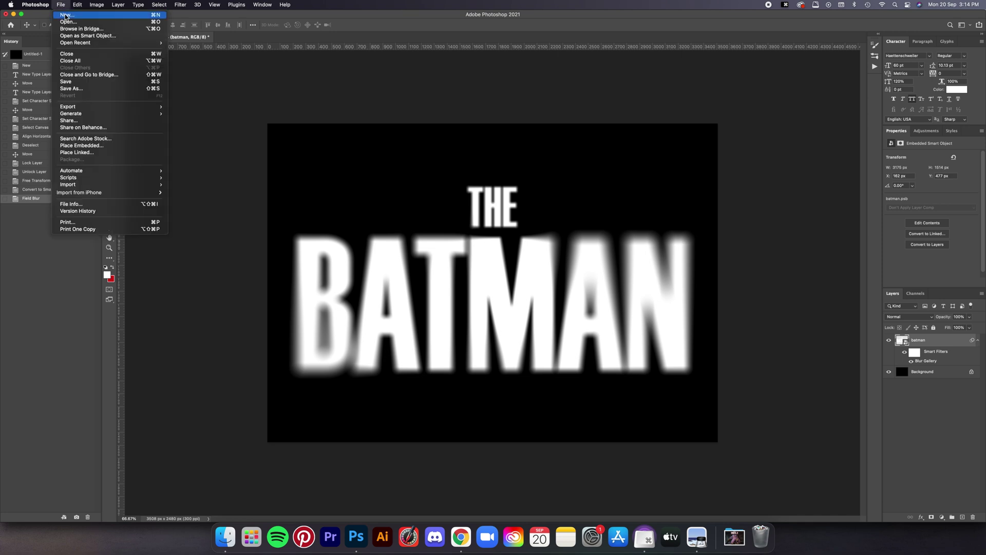
{"action": "left_click", "coordinate": [68, 23]}
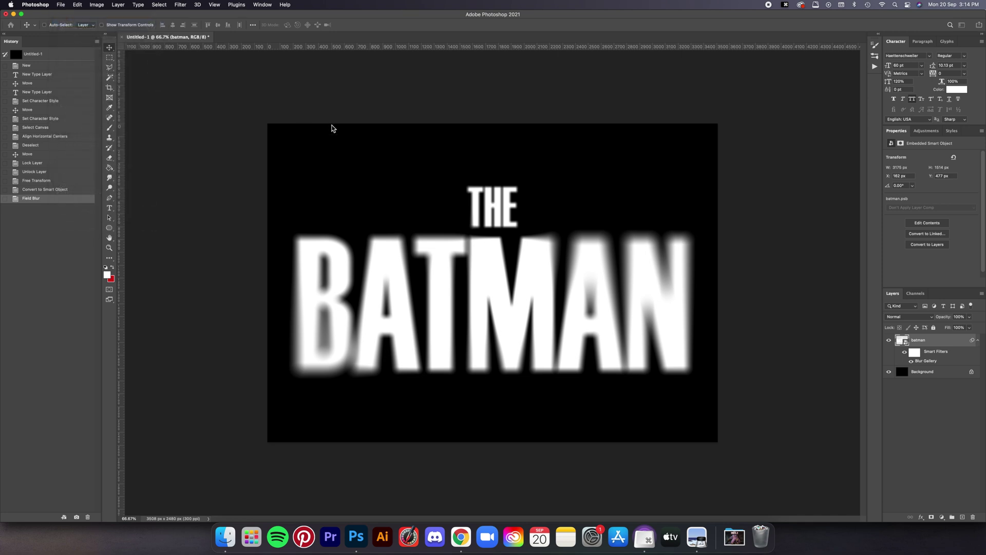
{"action": "double_click", "coordinate": [200, 139]}
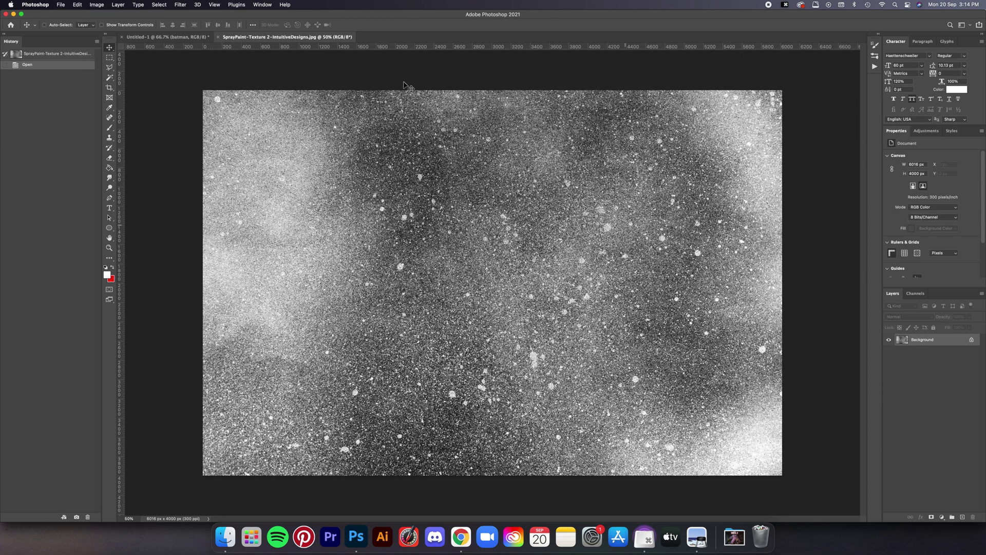
{"action": "left_click_drag", "start_coordinate": [923, 342], "coordinate": [494, 286]}
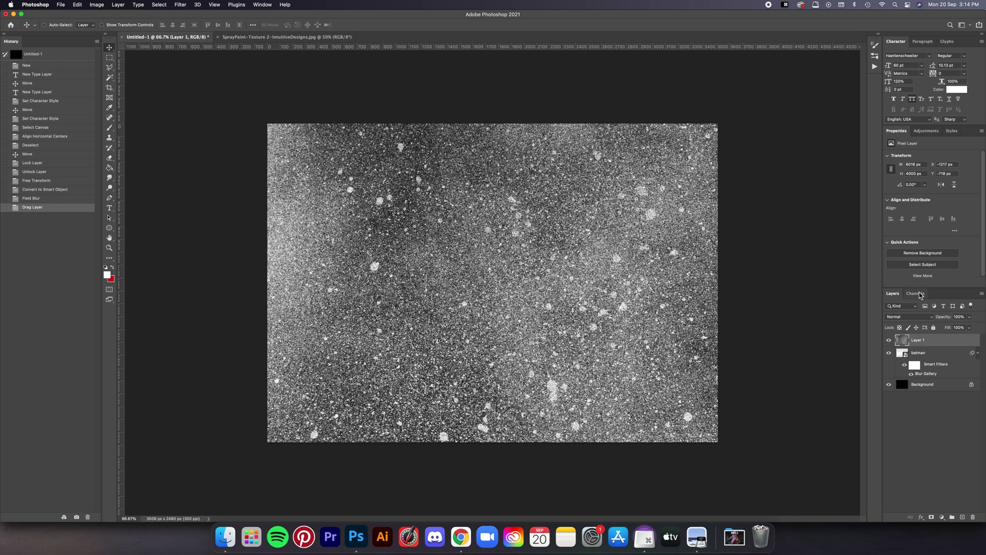
- Convert the texture layer to a smart object, centre it, and resize it to about 83% over the canvas
{"action": "right_click", "coordinate": [915, 345]}
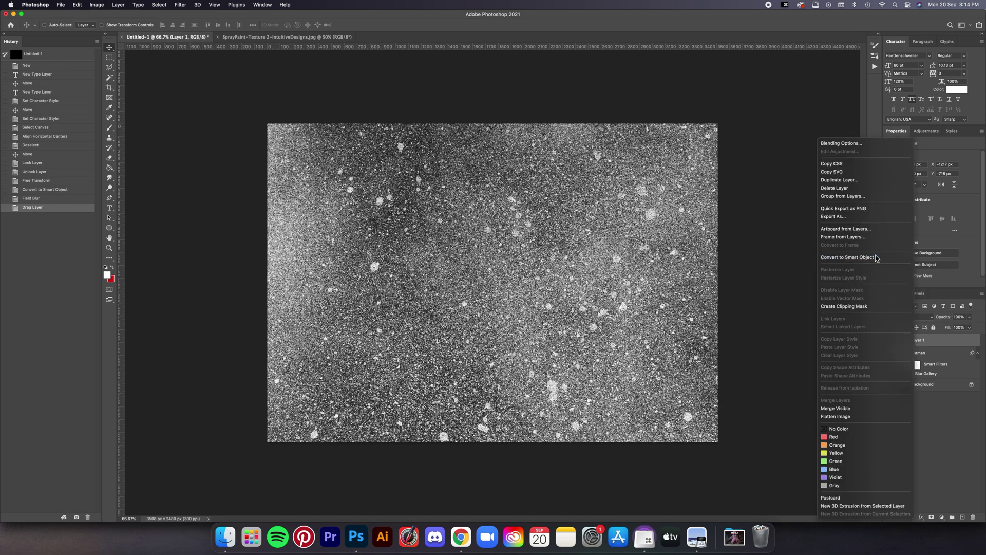
{"action": "left_click", "coordinate": [875, 258]}
{"action": "key", "text": "super+a"}
{"action": "left_click", "coordinate": [218, 25]}
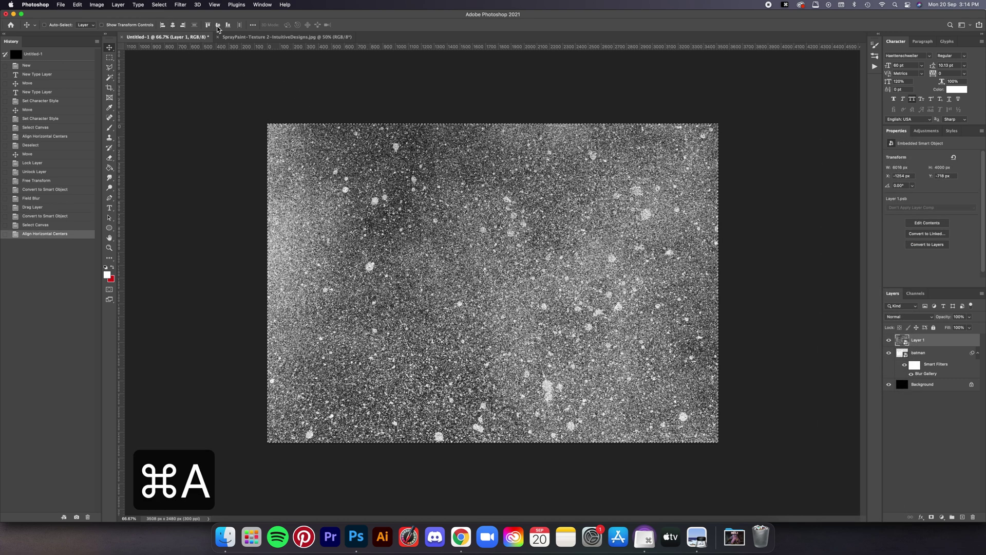
{"action": "left_click", "coordinate": [218, 25]}
{"action": "key", "text": "super+d"}
{"action": "key", "text": "super+t"}
{"action": "key", "text": "super+0"}
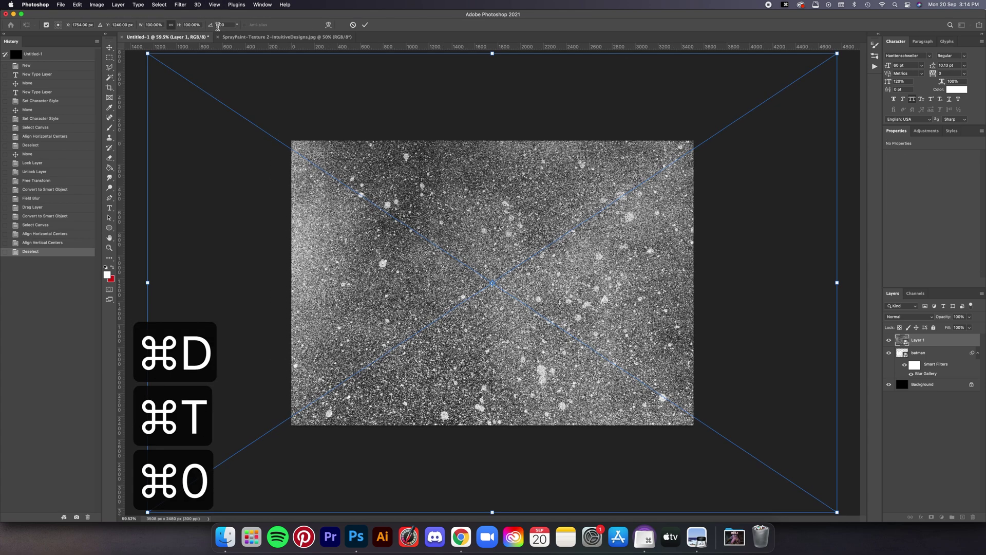
{"action": "left_click_drag", "start_coordinate": [837, 54], "coordinate": [703, 126]}
{"action": "key", "text": "Return"}
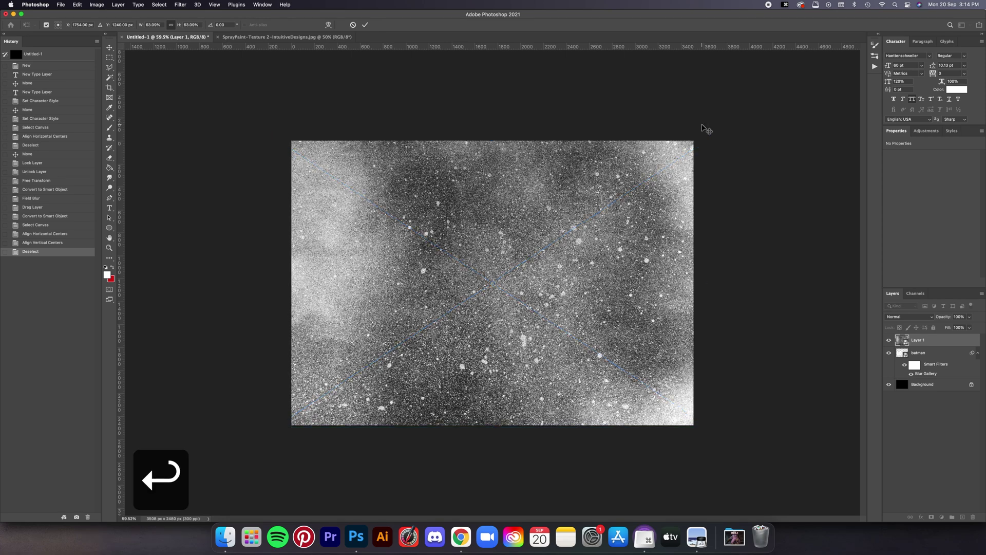
{"action": "left_click", "coordinate": [908, 316]}
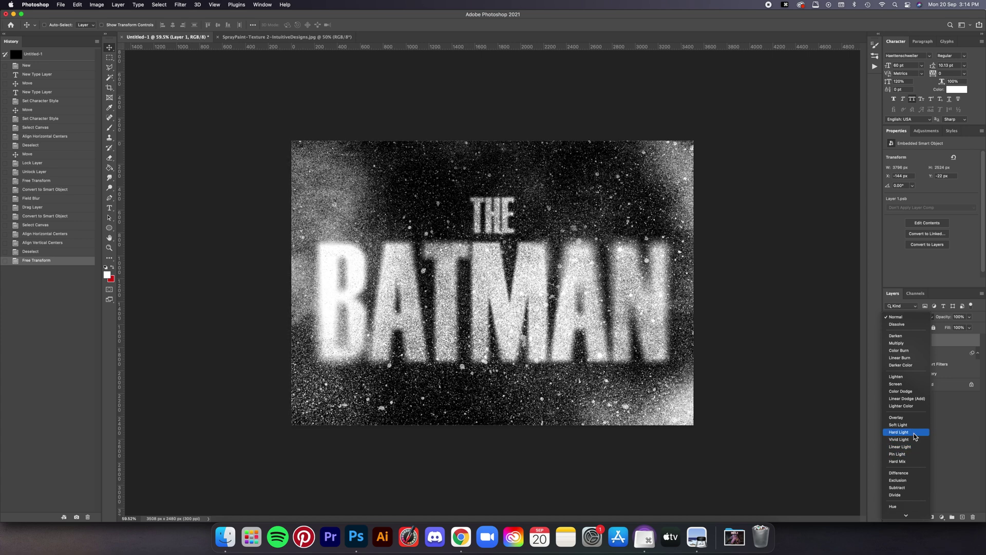
- Set the texture Layer 1 to Hard Light and shift it slightly left over the title
{"action": "left_click", "coordinate": [914, 433]}
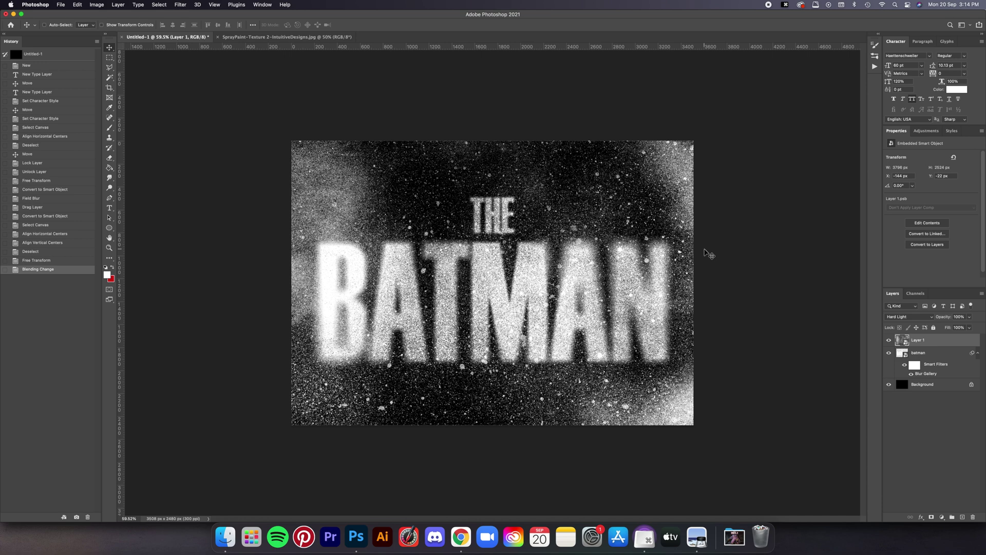
{"action": "left_click_drag", "start_coordinate": [676, 251], "coordinate": [661, 251]}
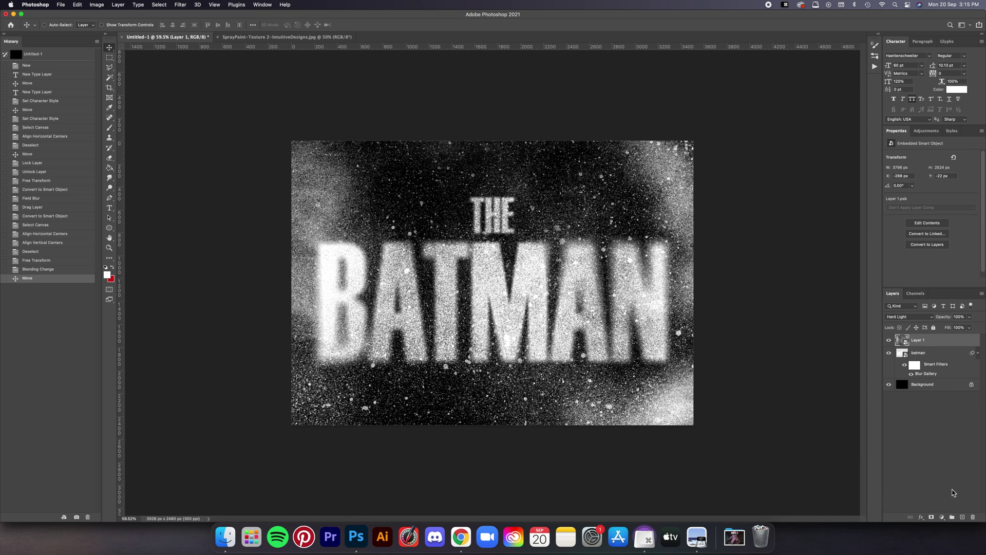
- Add a red Solid Color fill layer set to Multiply above the texture, then fit the canvas in view
{"action": "left_click", "coordinate": [942, 516]}
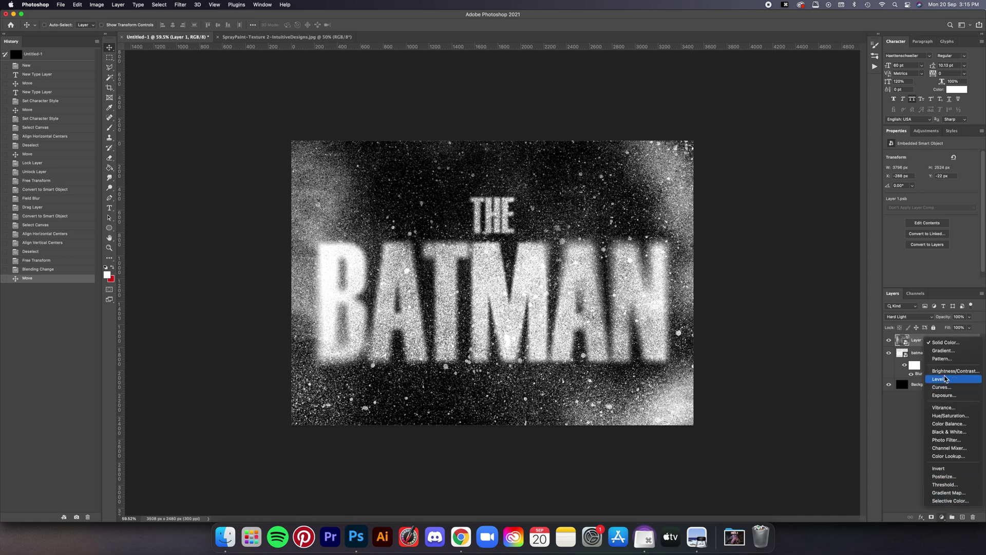
{"action": "left_click", "coordinate": [947, 343]}
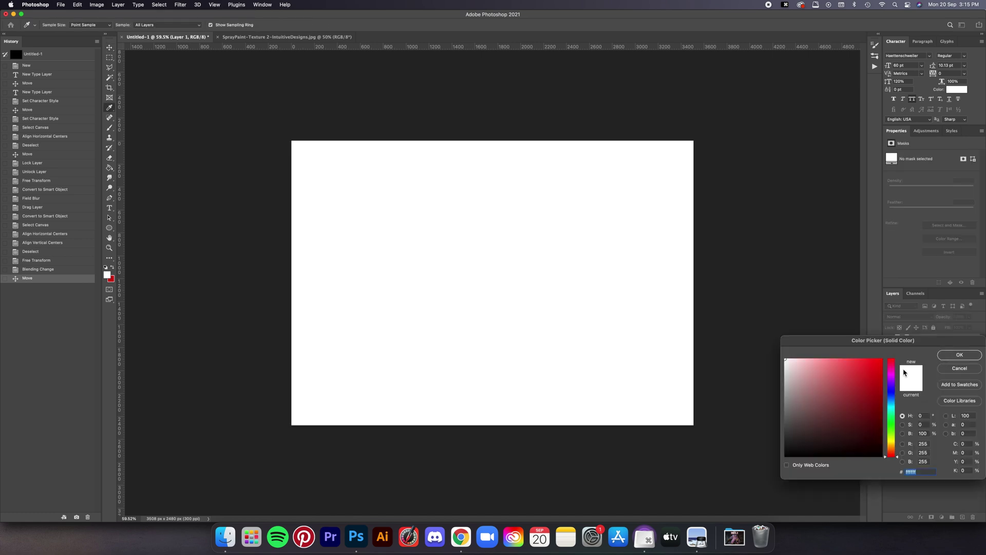
{"action": "left_click", "coordinate": [113, 281]}
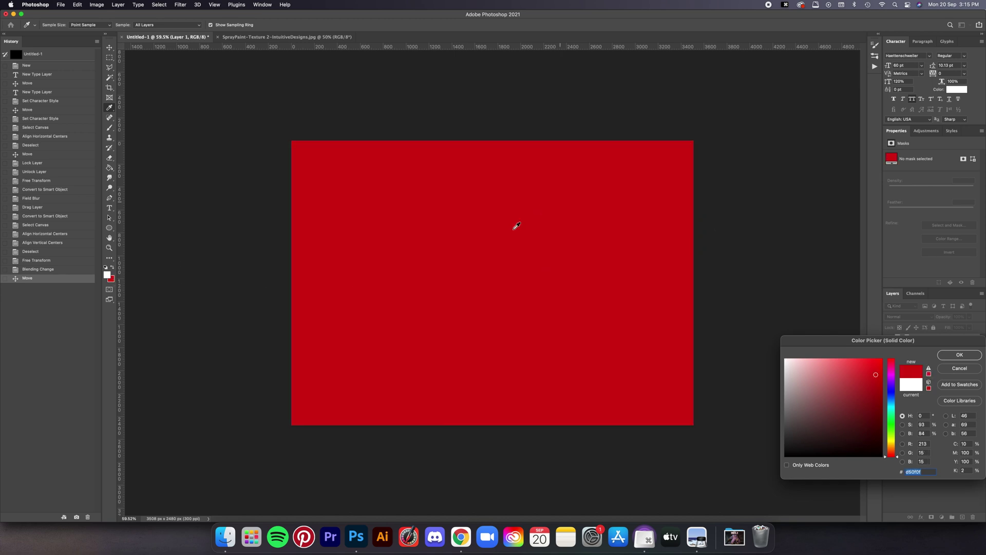
{"action": "left_click", "coordinate": [960, 355]}
{"action": "left_click", "coordinate": [922, 317]}
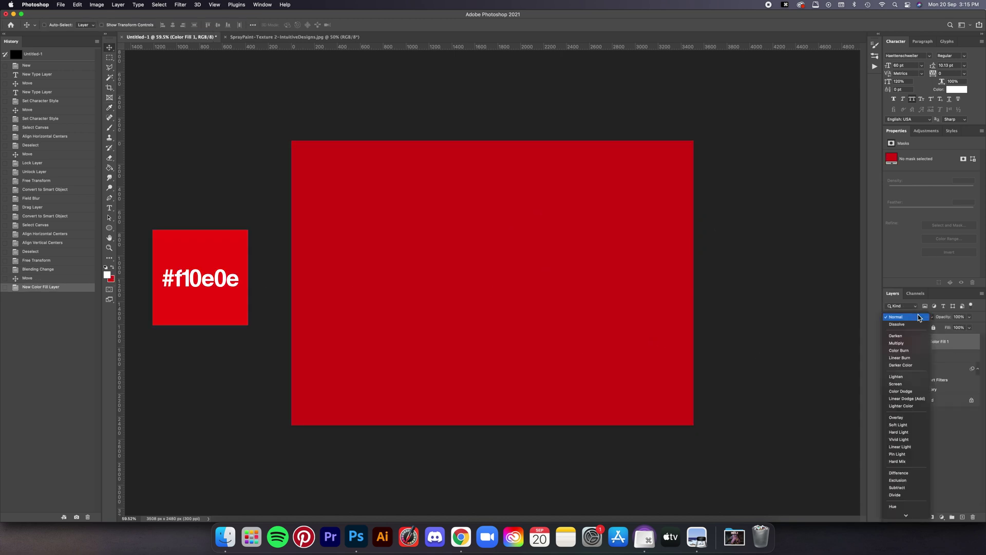
{"action": "left_click", "coordinate": [907, 344]}
{"action": "key", "text": "v"}
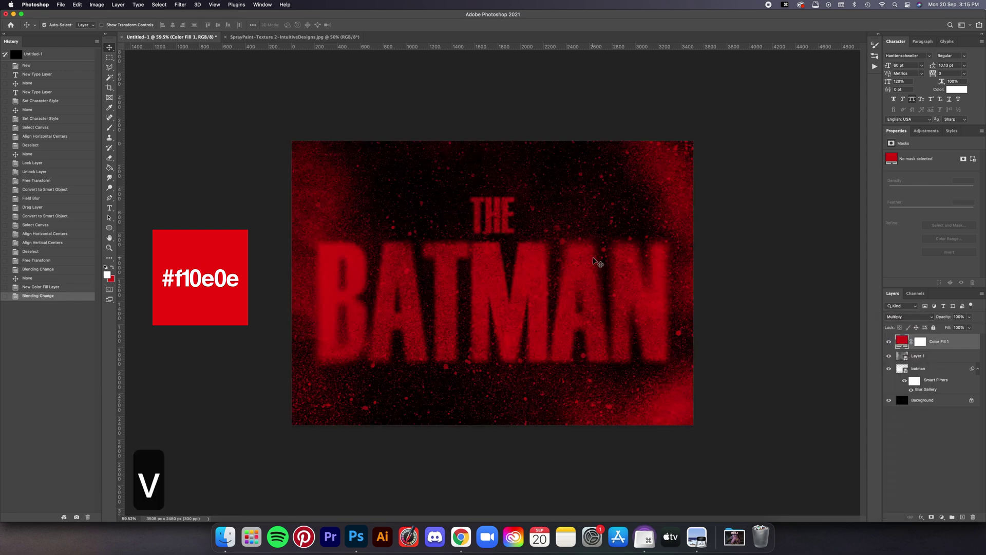
{"action": "key", "text": "super+0"}
{"action": "key", "text": "super+minus"}
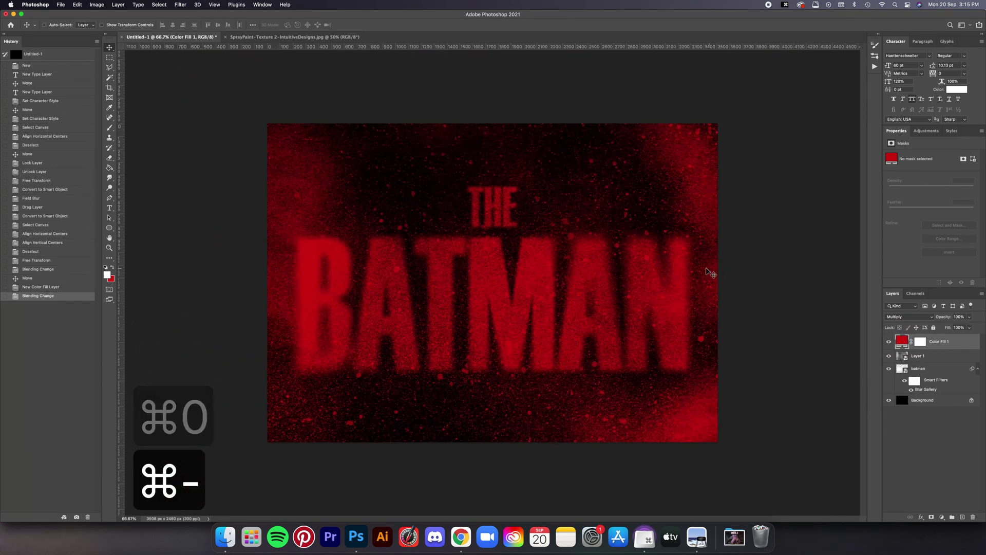
- Compare the title without the red fill, then add an Invert adjustment above the texture layer
{"action": "left_click", "coordinate": [889, 341]}
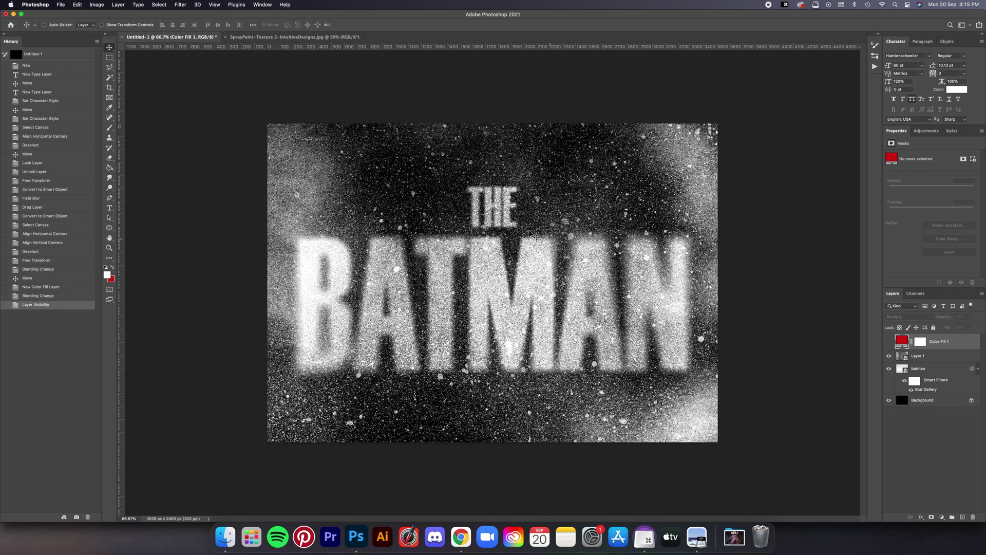
{"action": "left_click", "coordinate": [940, 357]}
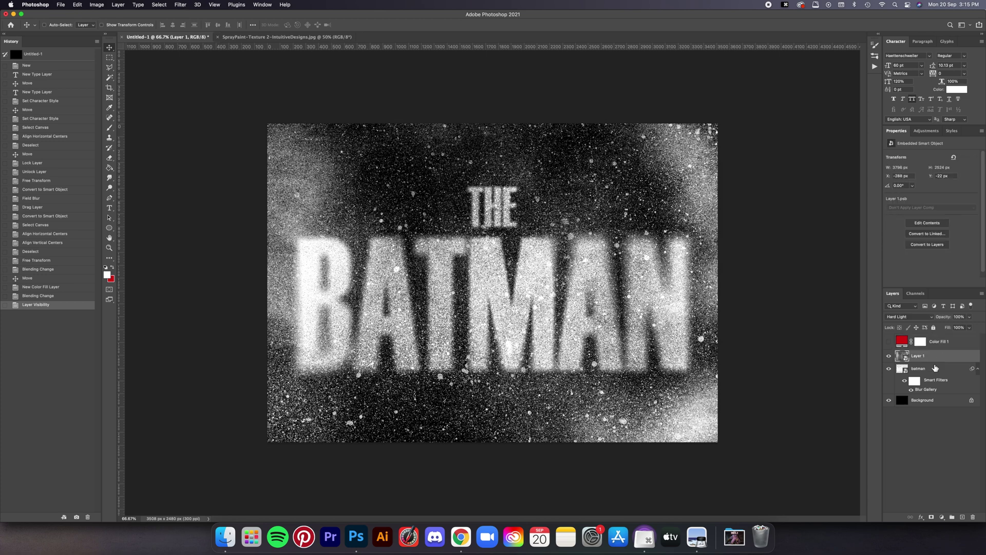
{"action": "left_click", "coordinate": [889, 342]}
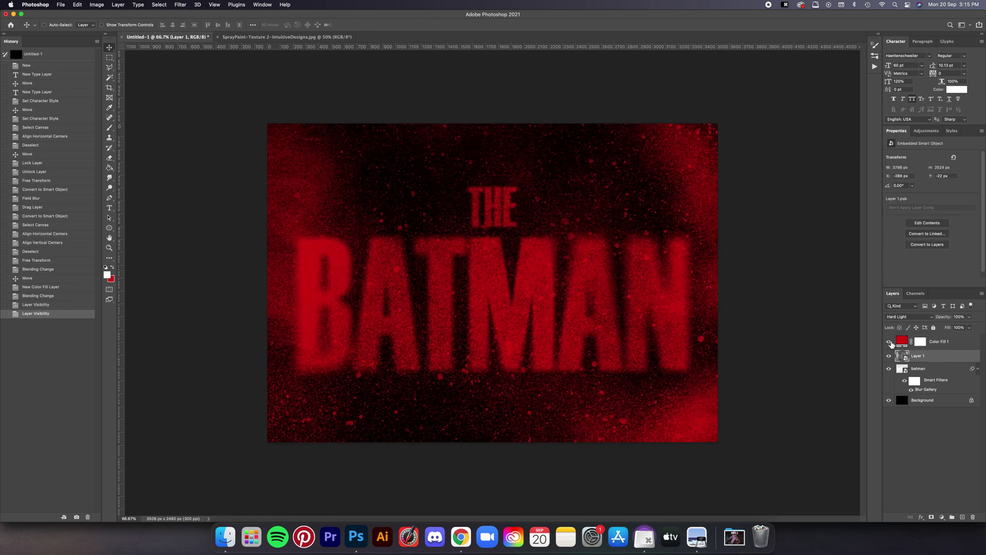
{"action": "left_click", "coordinate": [941, 517]}
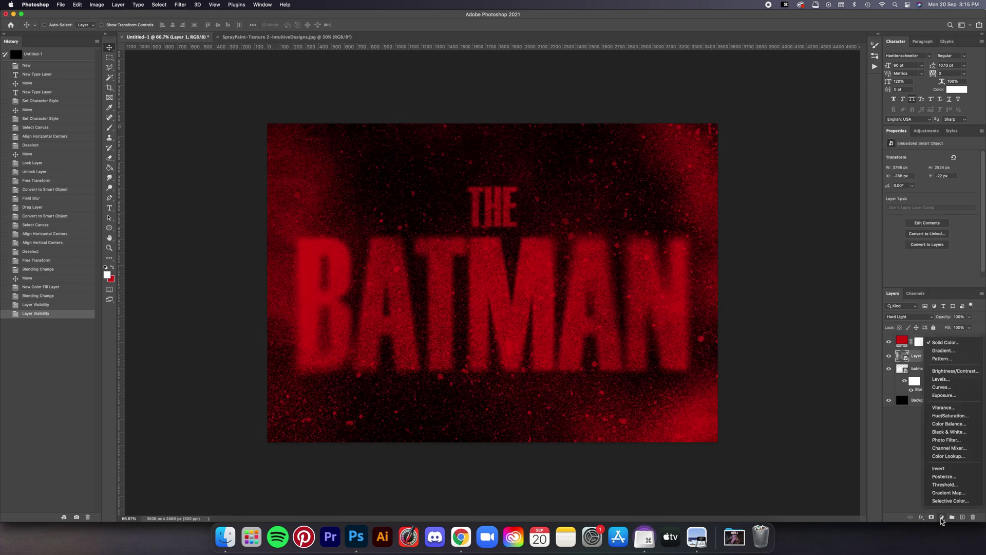
{"action": "left_click", "coordinate": [946, 472]}
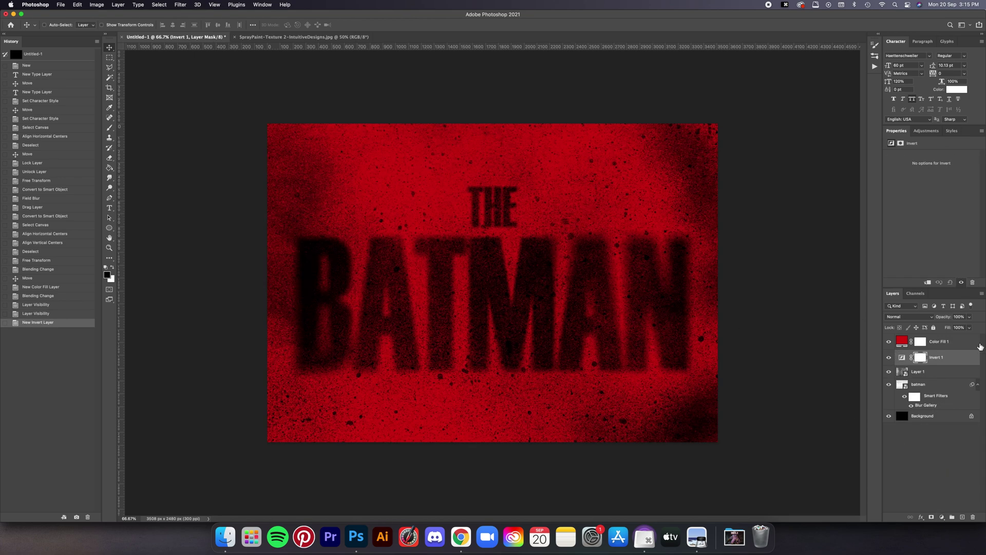
- Toggle the Invert adjustment to compare the dark-on-red version with the red title
{"action": "left_click", "coordinate": [890, 359]}
{"action": "left_click", "coordinate": [890, 359]}
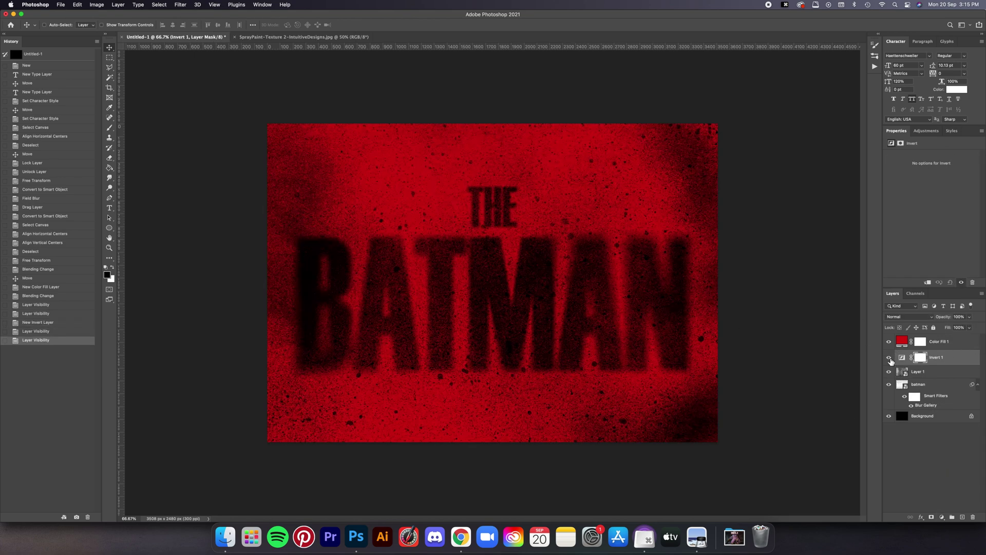
{"action": "left_click", "coordinate": [890, 358]}
{"action": "left_click", "coordinate": [890, 359]}
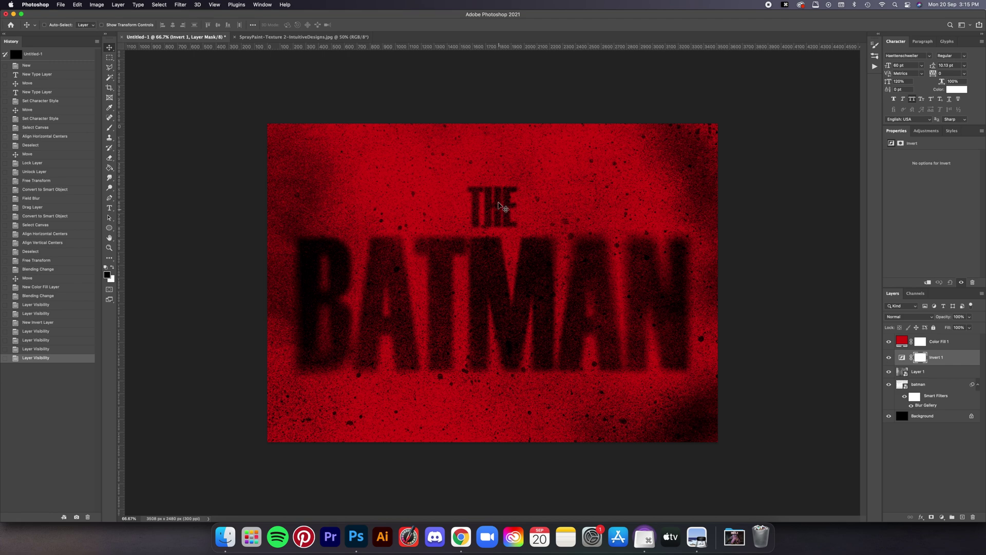
{"action": "key", "text": "super+minus"}
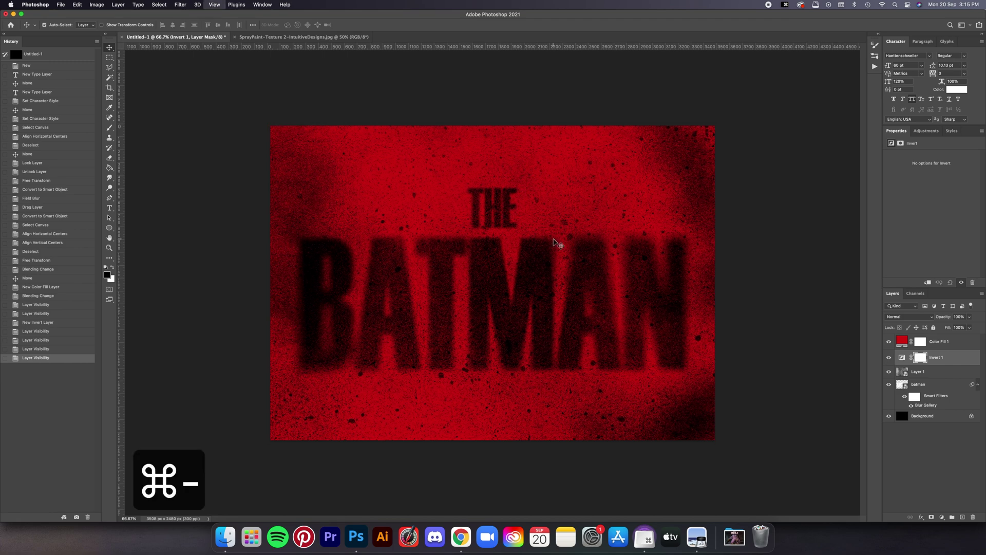
{"action": "key", "text": "super+minus"}
{"action": "key", "text": "super+0"}
{"action": "key", "text": "super+equal"}
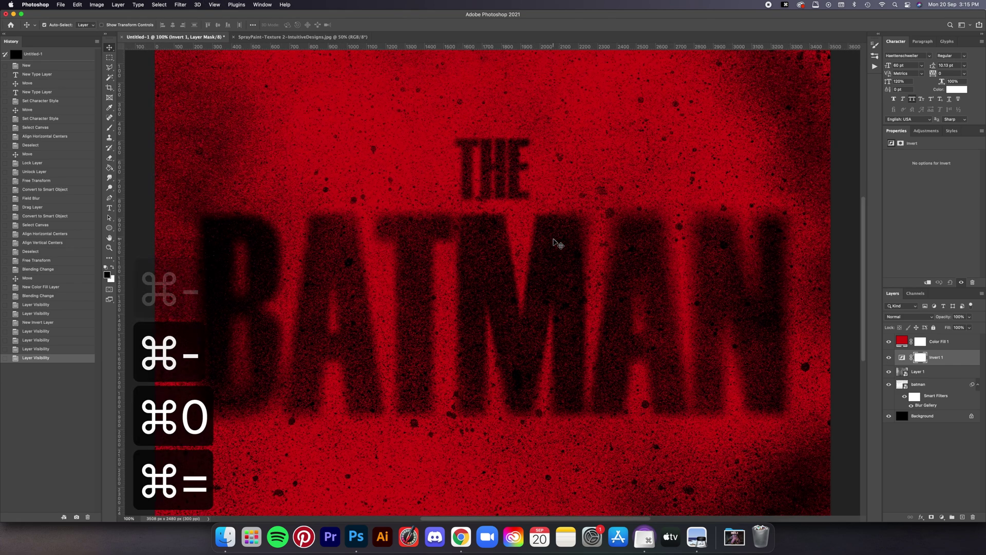
{"action": "key", "text": "super+equal"}
{"action": "key", "text": "super+minus"}
{"action": "key", "text": "super+minus"}
{"action": "key", "text": "super+comma"}
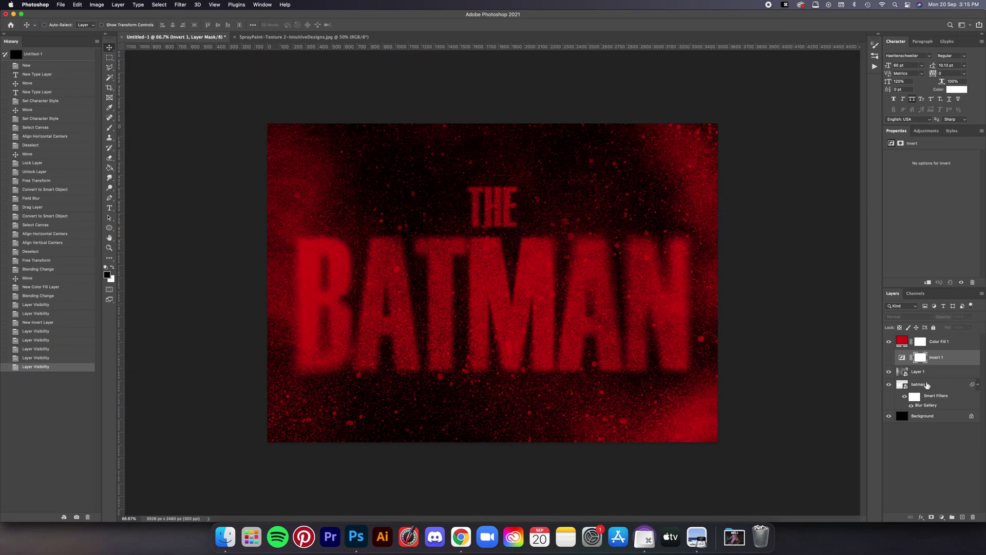
- Reopen the Field Blur, raise the blur to 35 px, and nudge the bottom pin slightly up
{"action": "double_click", "coordinate": [927, 406]}
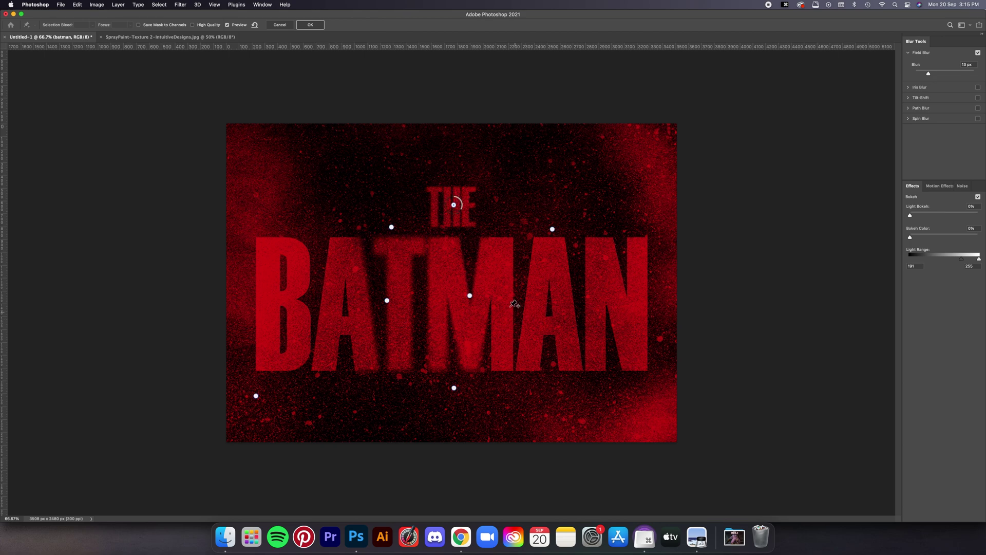
{"action": "left_click_drag", "start_coordinate": [461, 204], "coordinate": [447, 152]}
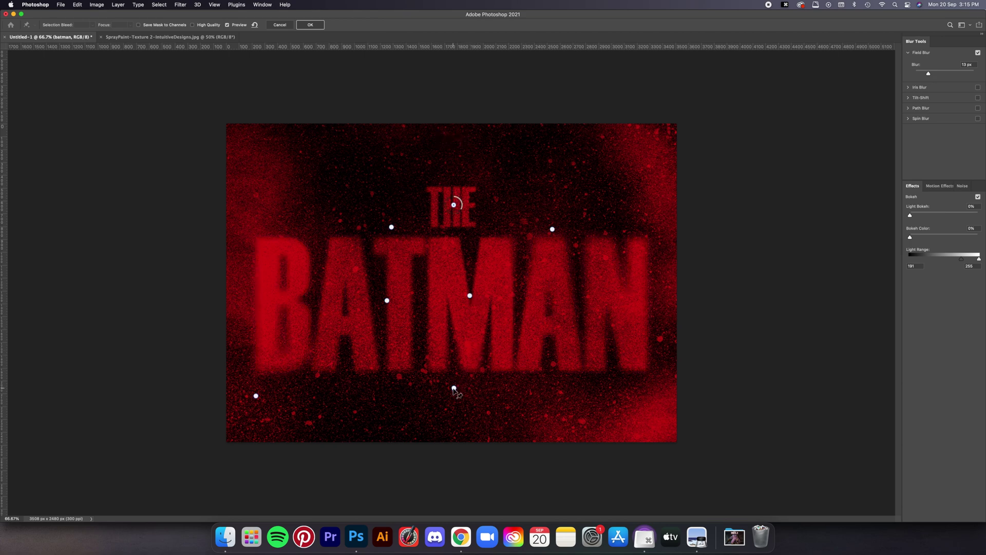
{"action": "left_click", "coordinate": [456, 388]}
{"action": "left_click_drag", "start_coordinate": [467, 386], "coordinate": [468, 379]}
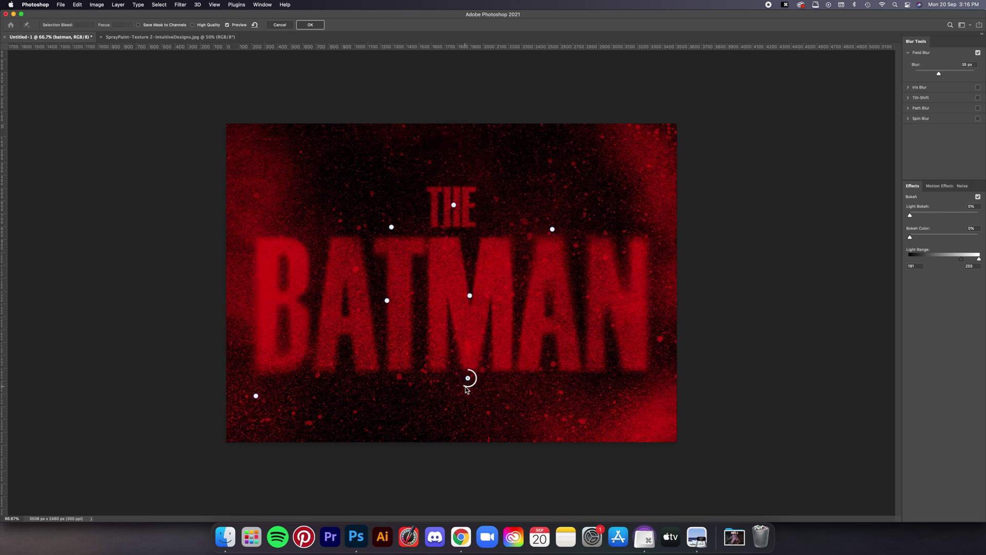